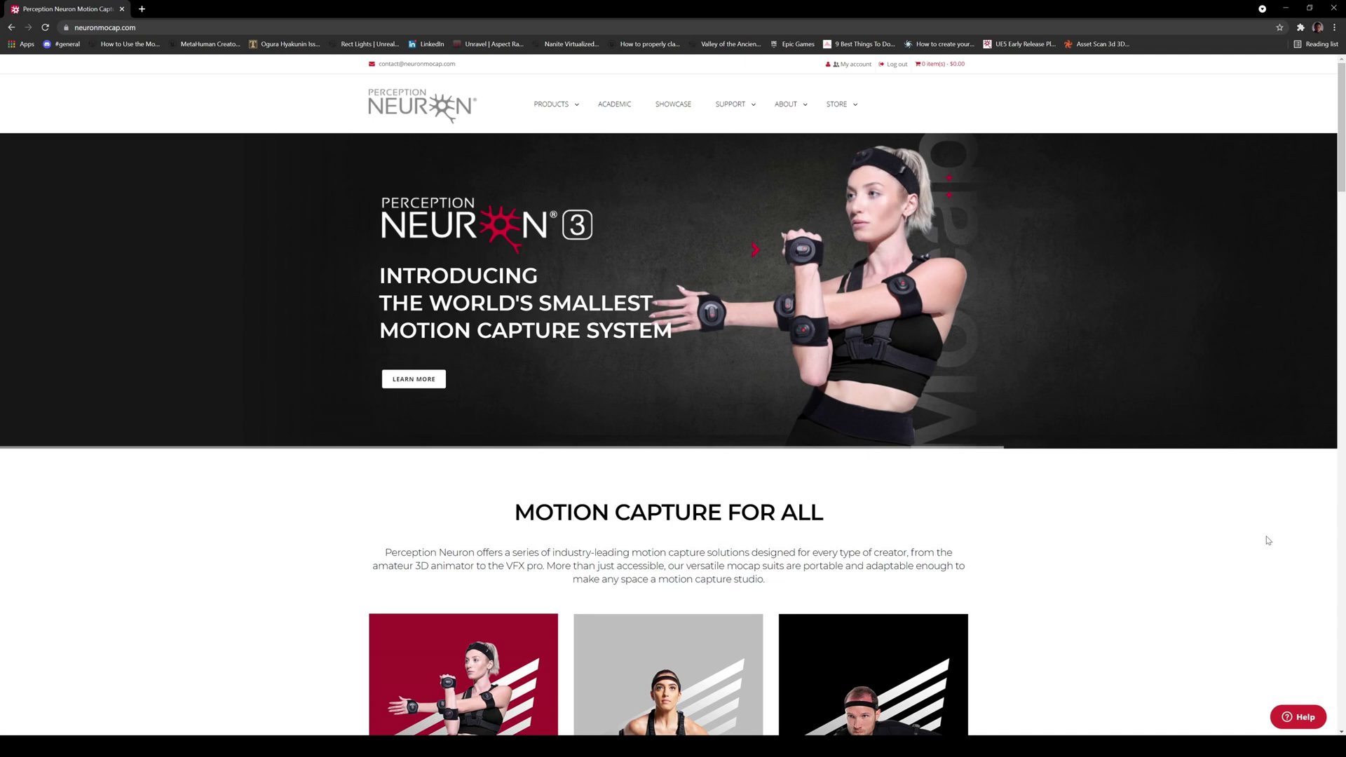
# Step: Download the Axis Studio 2.4 installer from the Studio software downloads page
pyautogui.moveTo(731, 109)
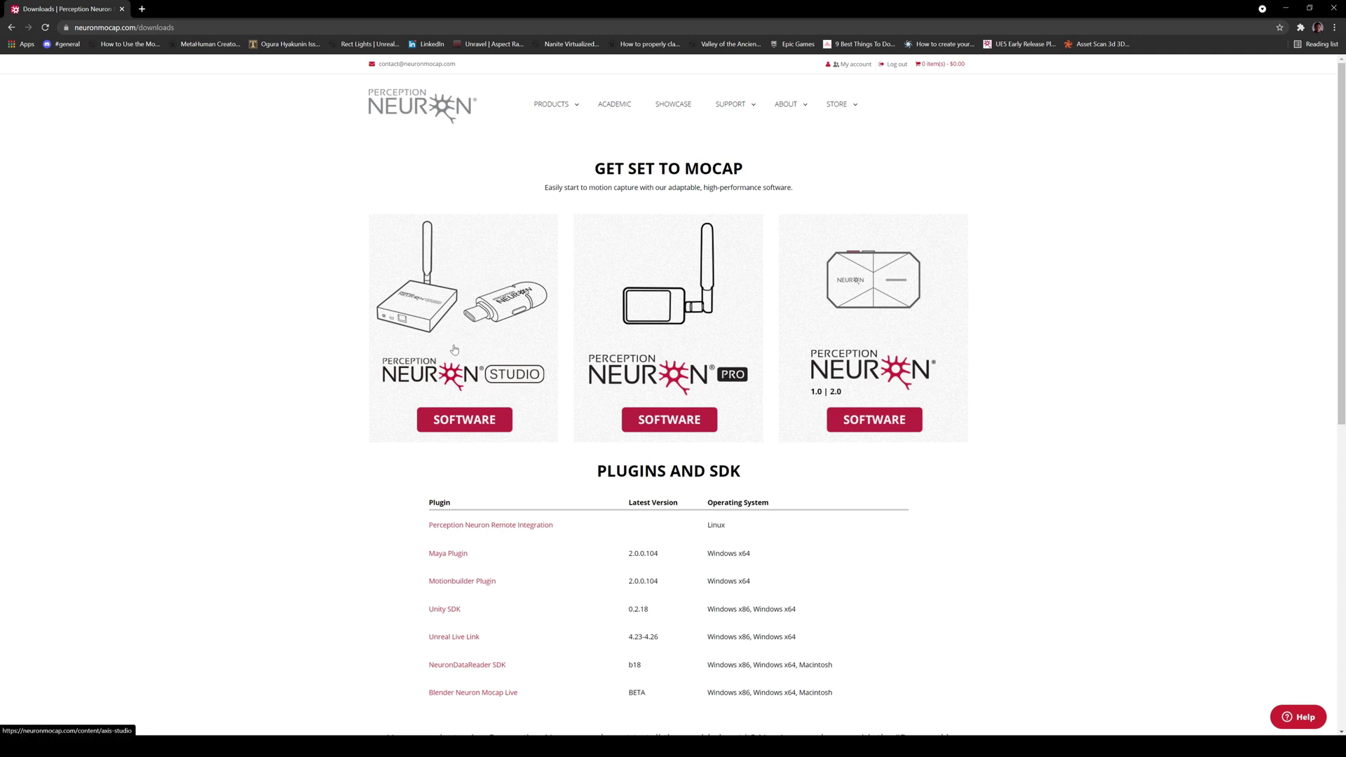
pyautogui.click(480, 424)
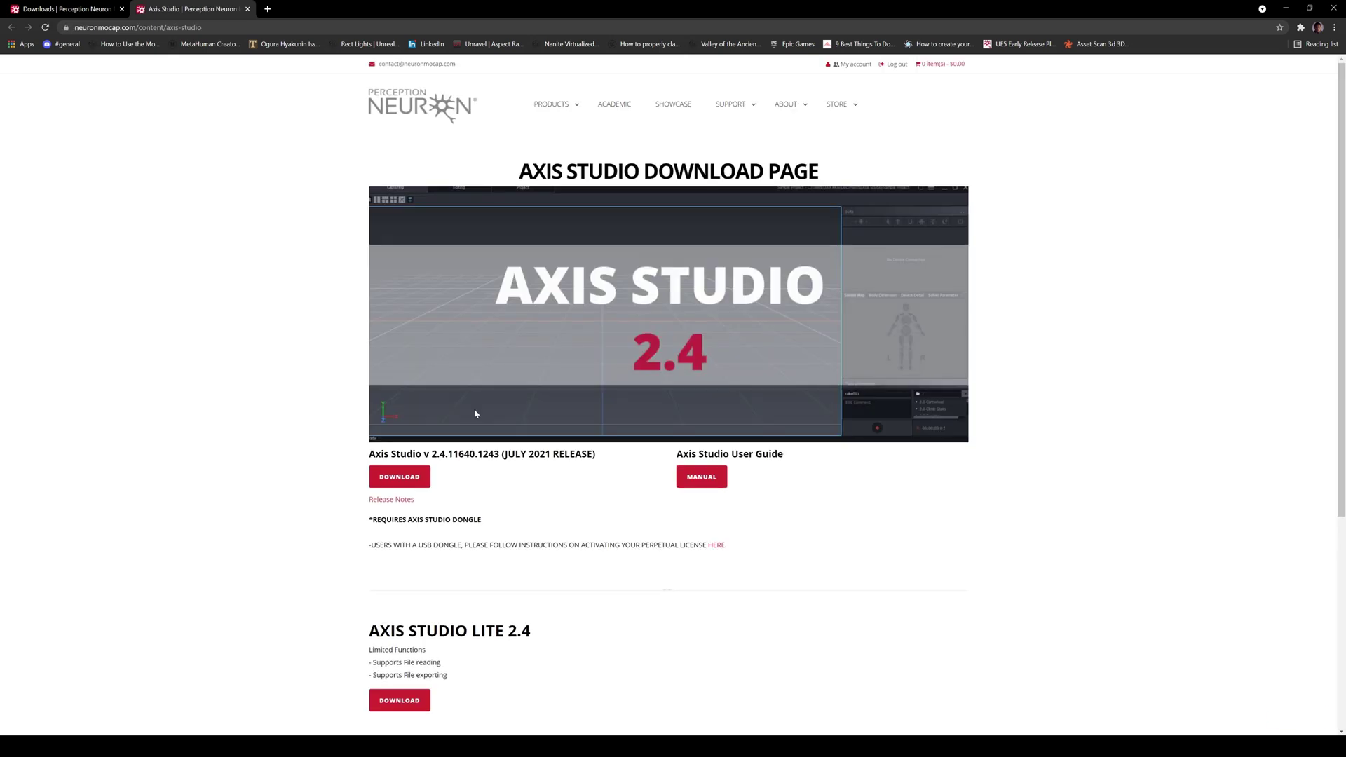
pyautogui.scroll(-1, 476, 414)
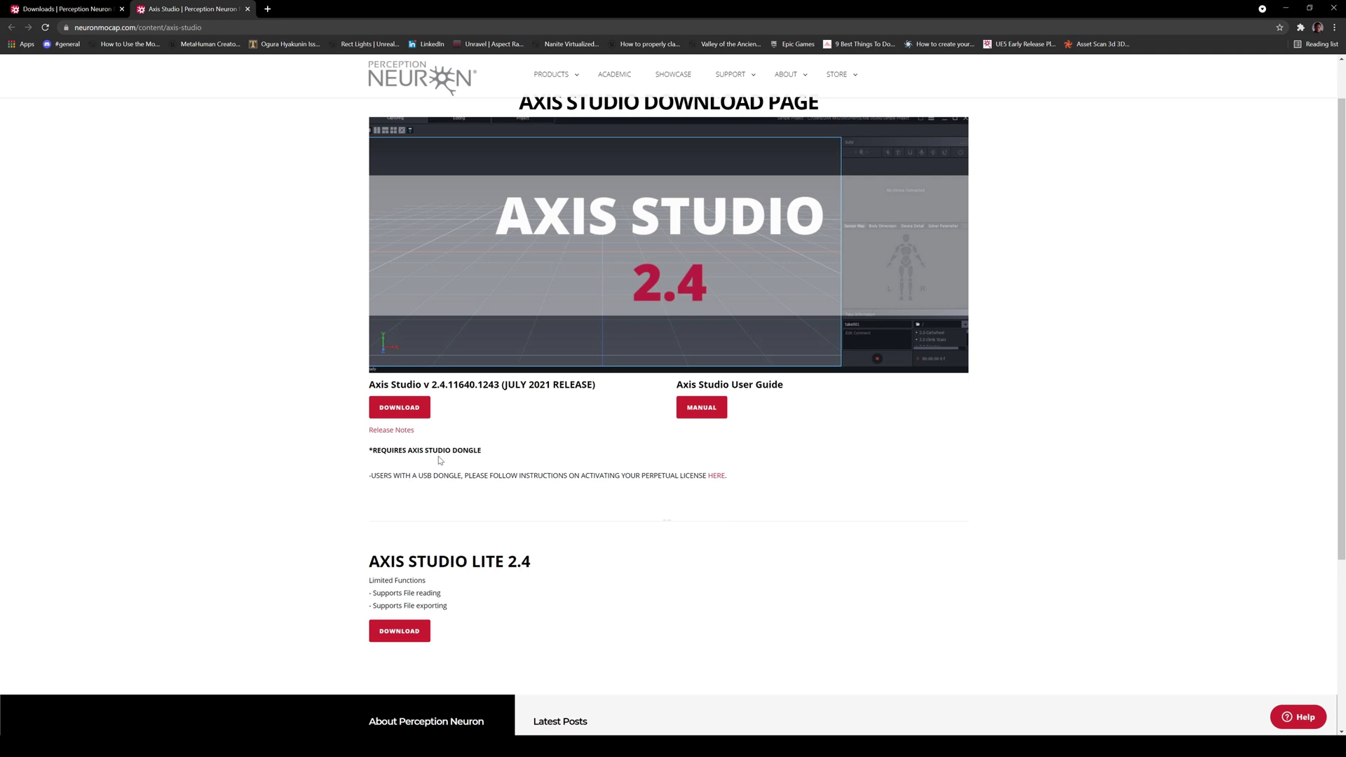
pyautogui.click(415, 412)
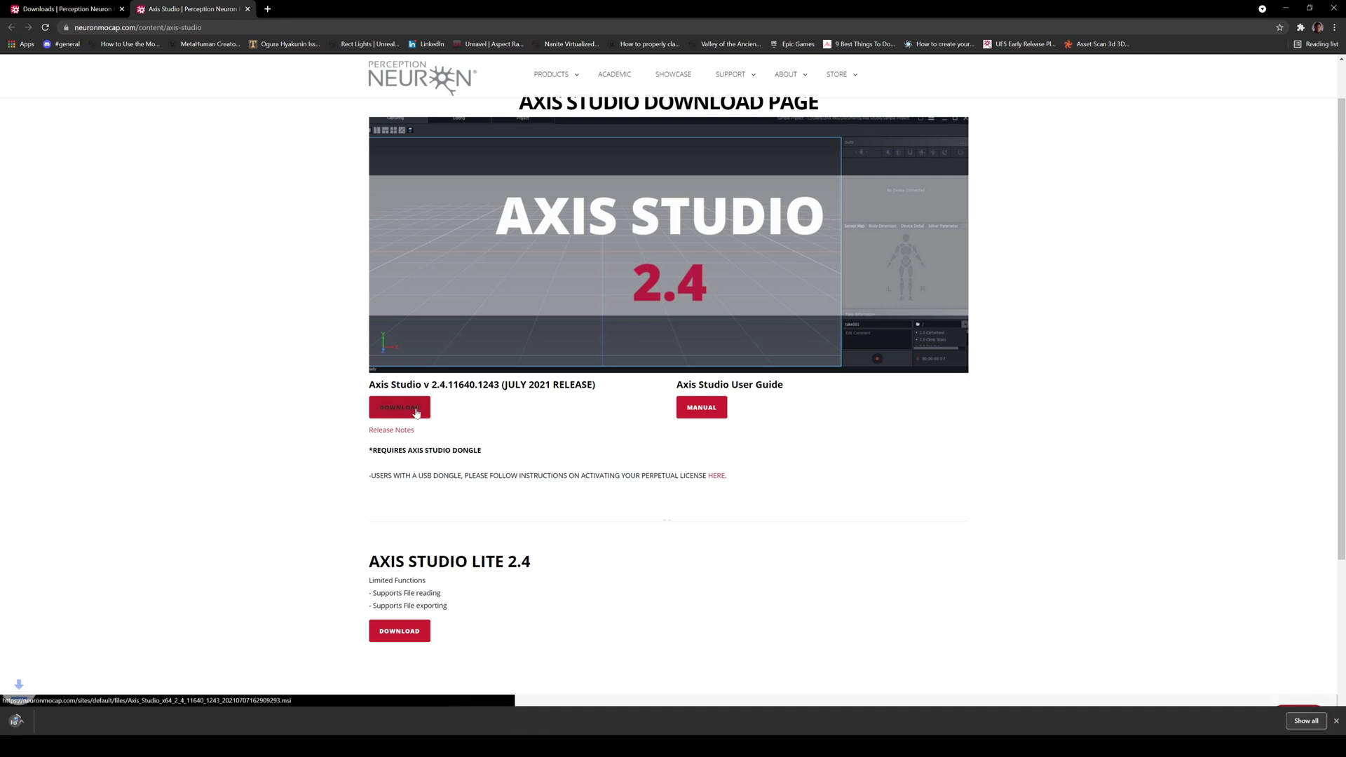
# Step: Open the dongle license activation instructions in a new tab and scroll through them
pyautogui.click(715, 476)
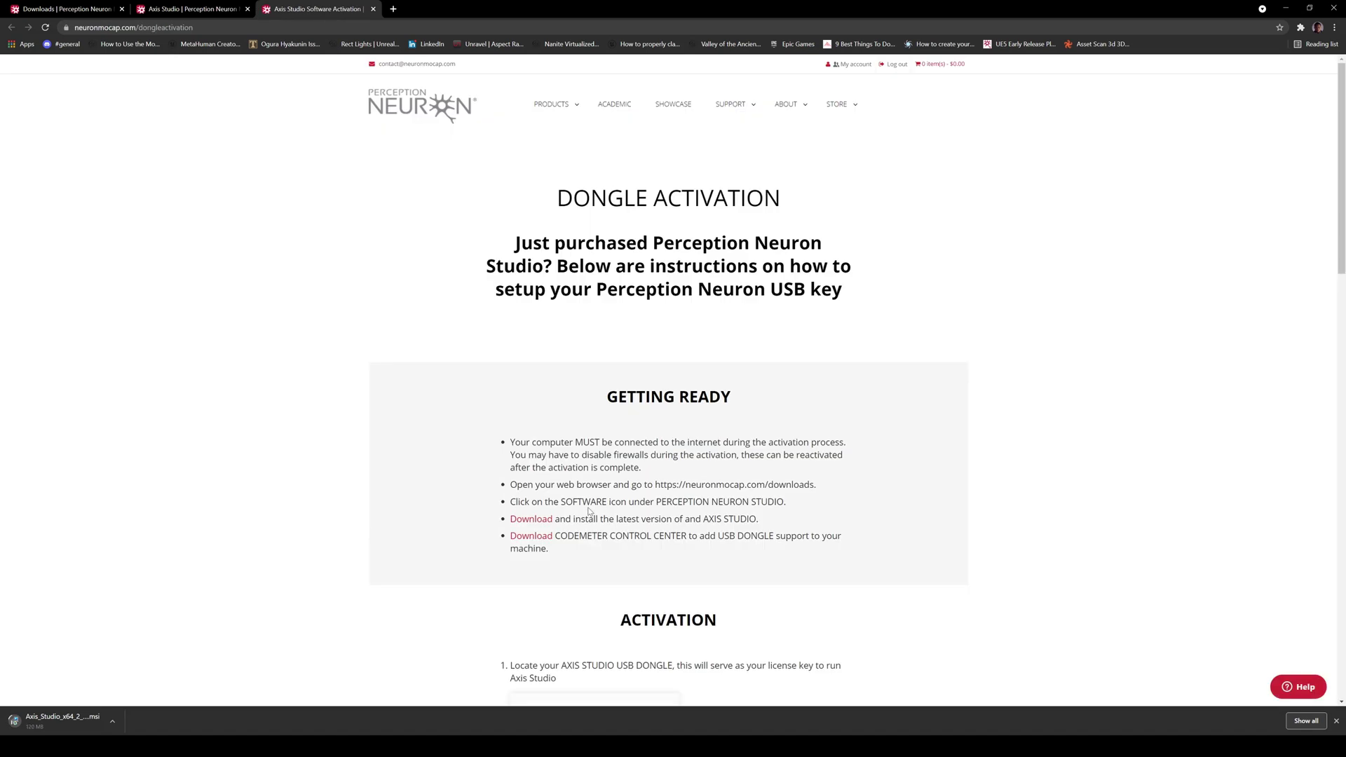
pyautogui.scroll(-1, 586, 510)
pyautogui.scroll(-1, 585, 509)
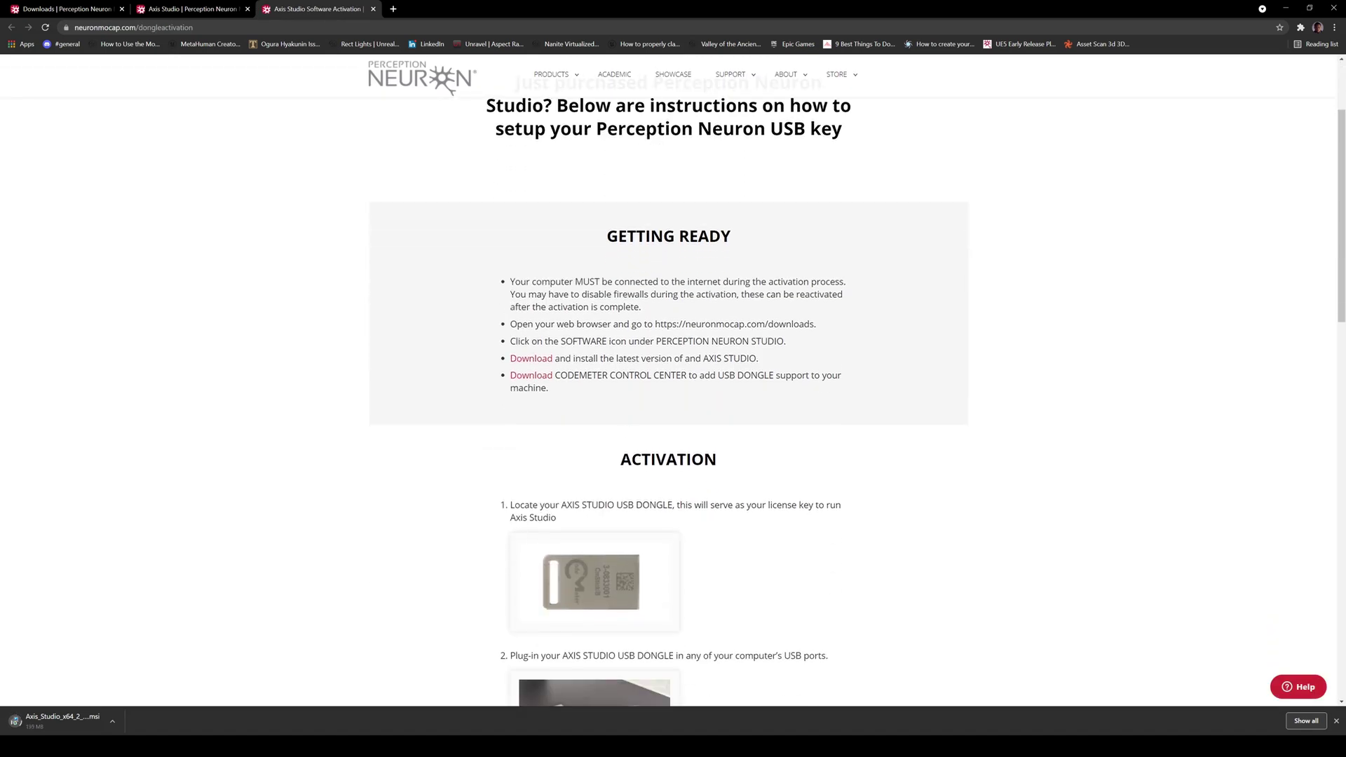
pyautogui.scroll(-6, 671, 335)
pyautogui.scroll(2, 2, 670)
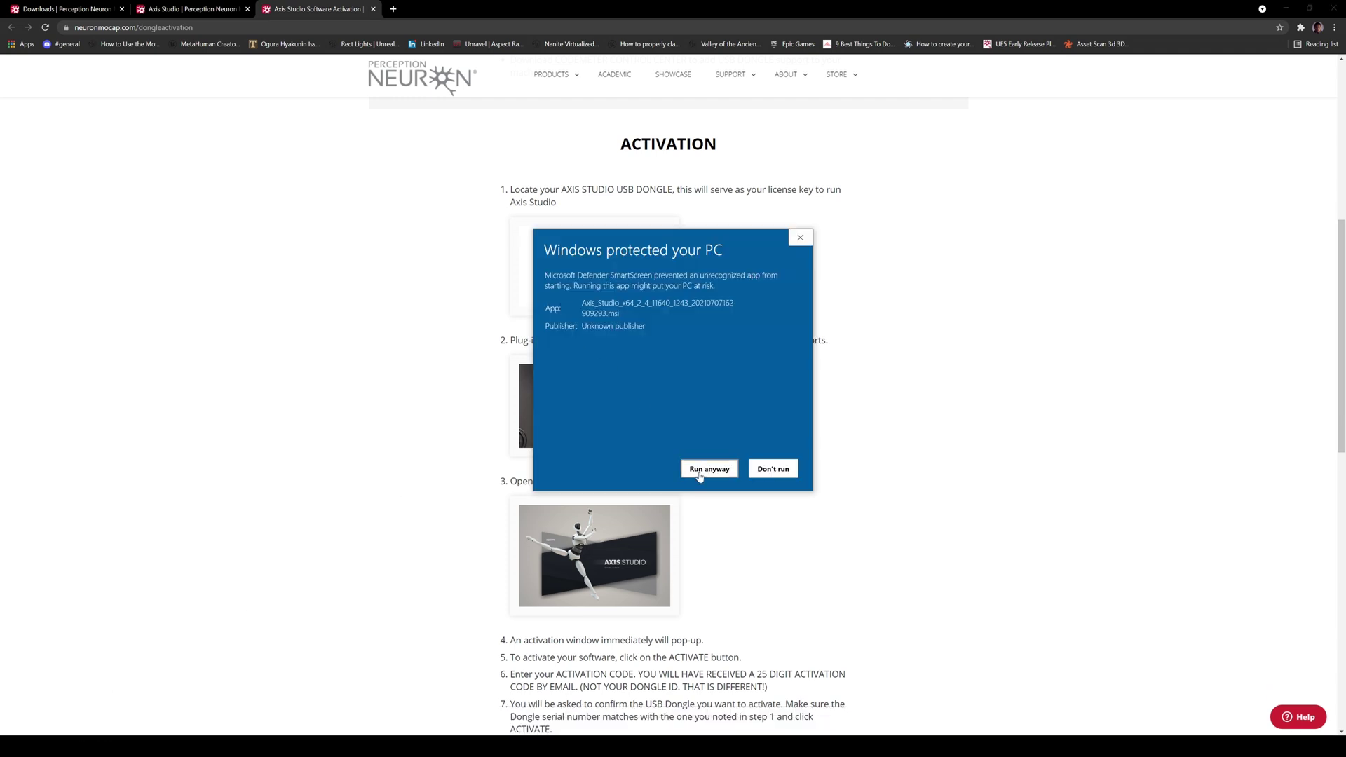
# Step: Run the unrecognized installer anyway and install Axis Studio with the default setup
pyautogui.click(709, 468)
pyautogui.click(731, 459)
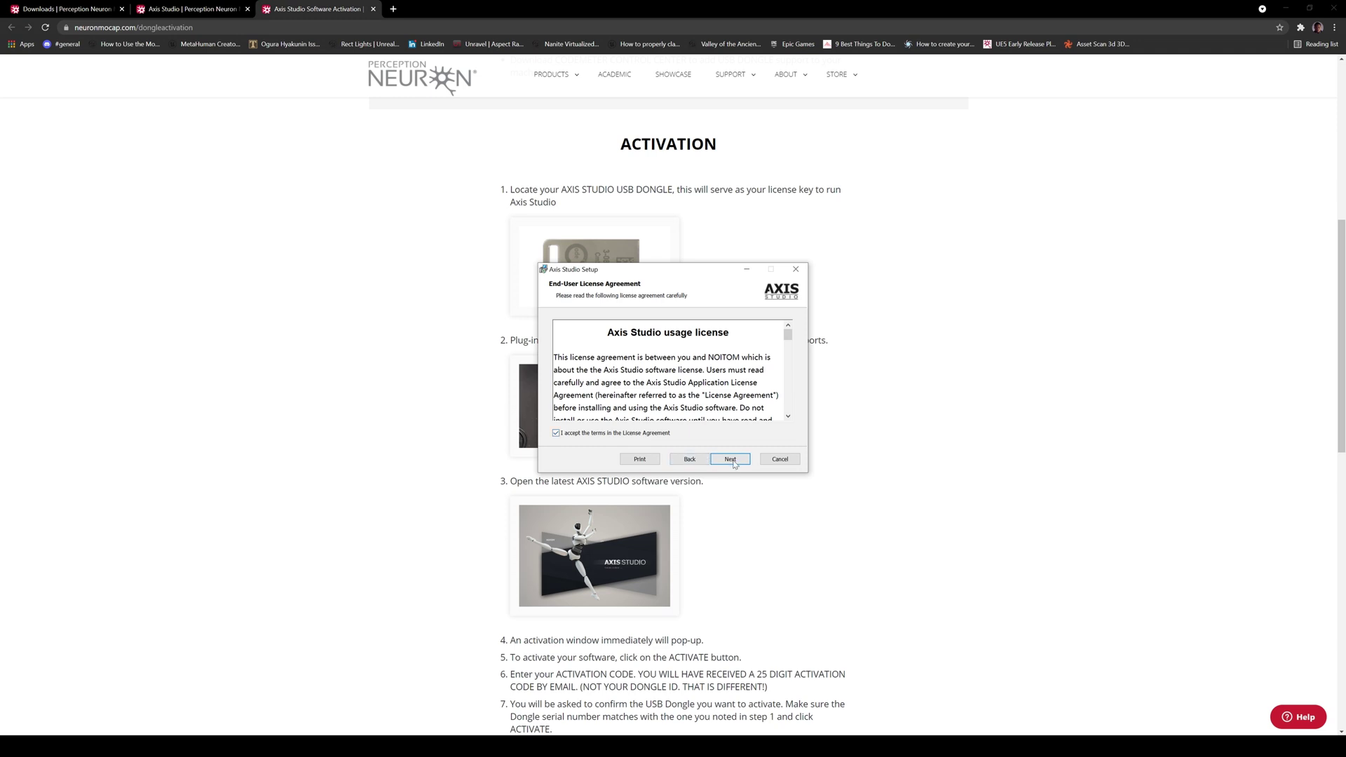
pyautogui.click(731, 459)
pyautogui.click(734, 461)
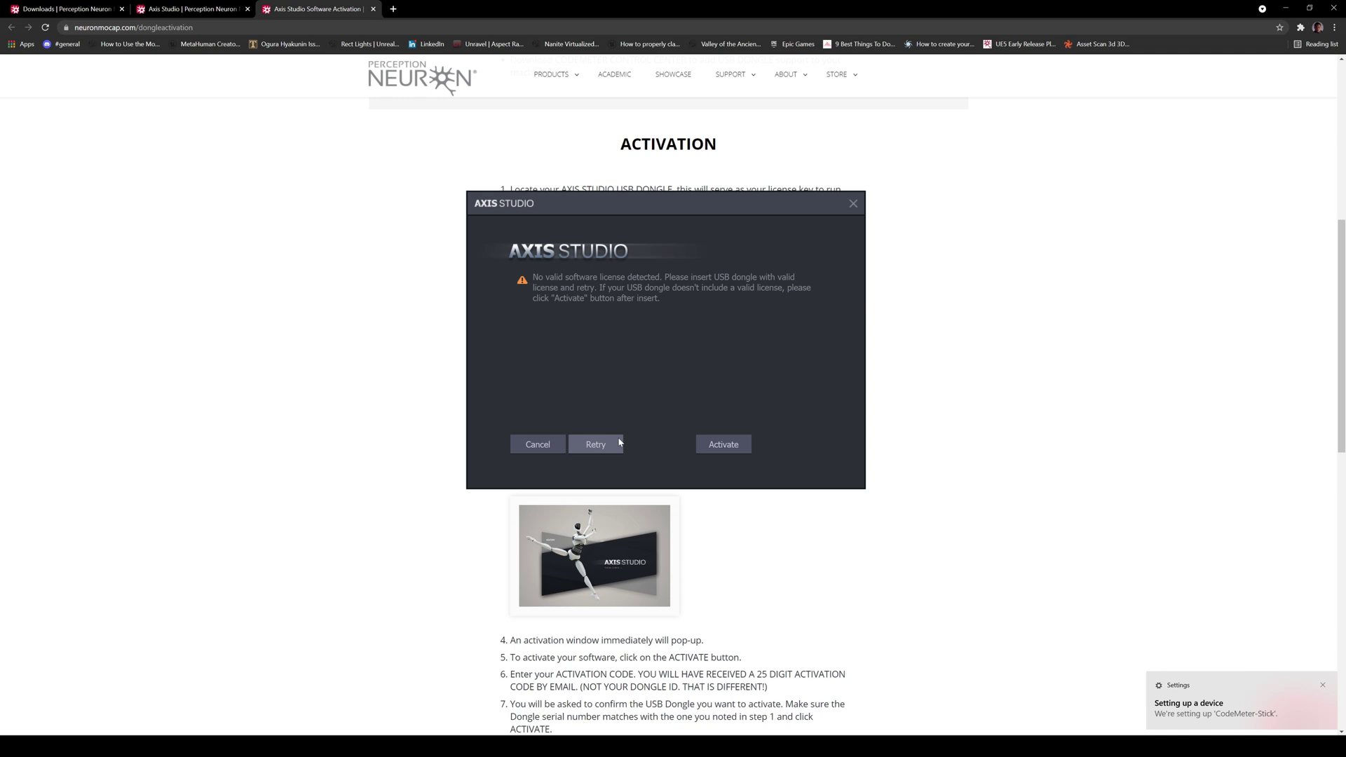
# Step: Retry dongle detection, submit the activation code and activate the chosen USB dongle license
pyautogui.click(617, 463)
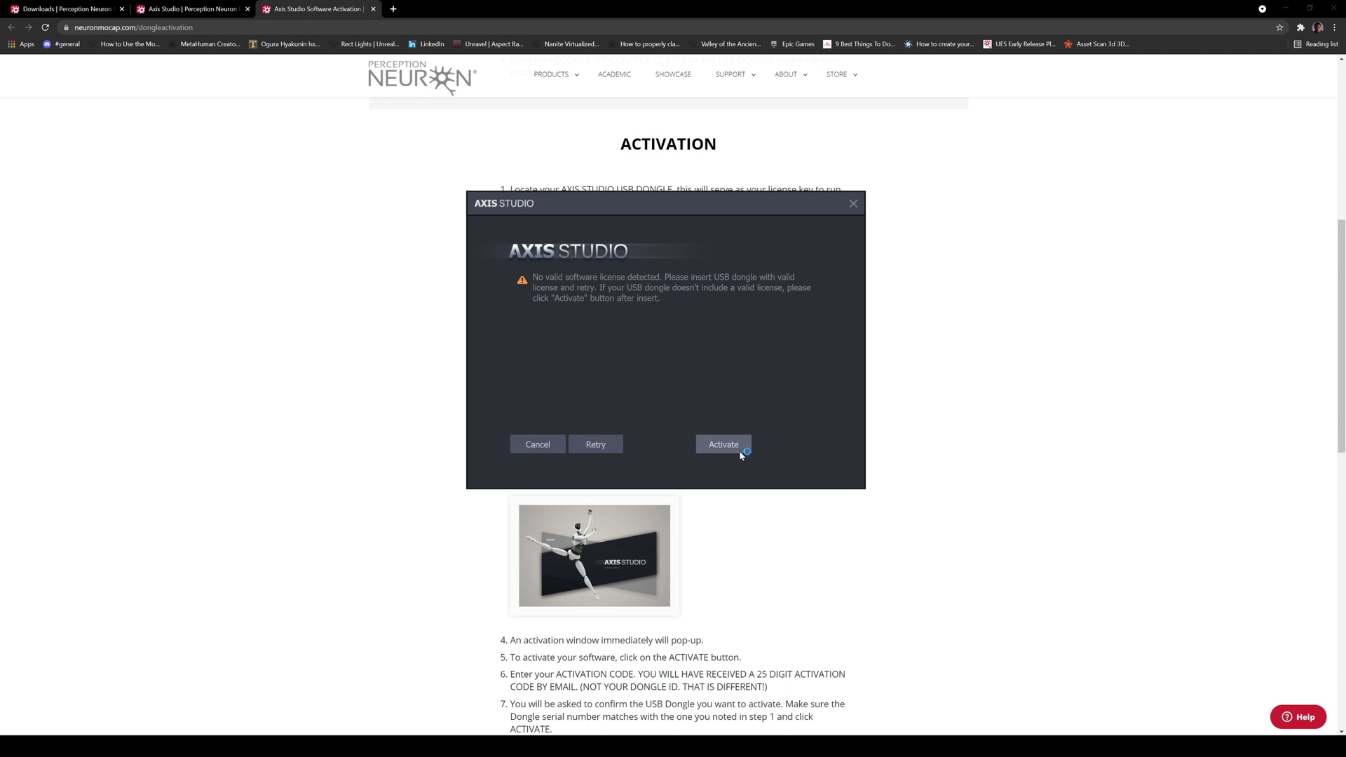
pyautogui.click(732, 445)
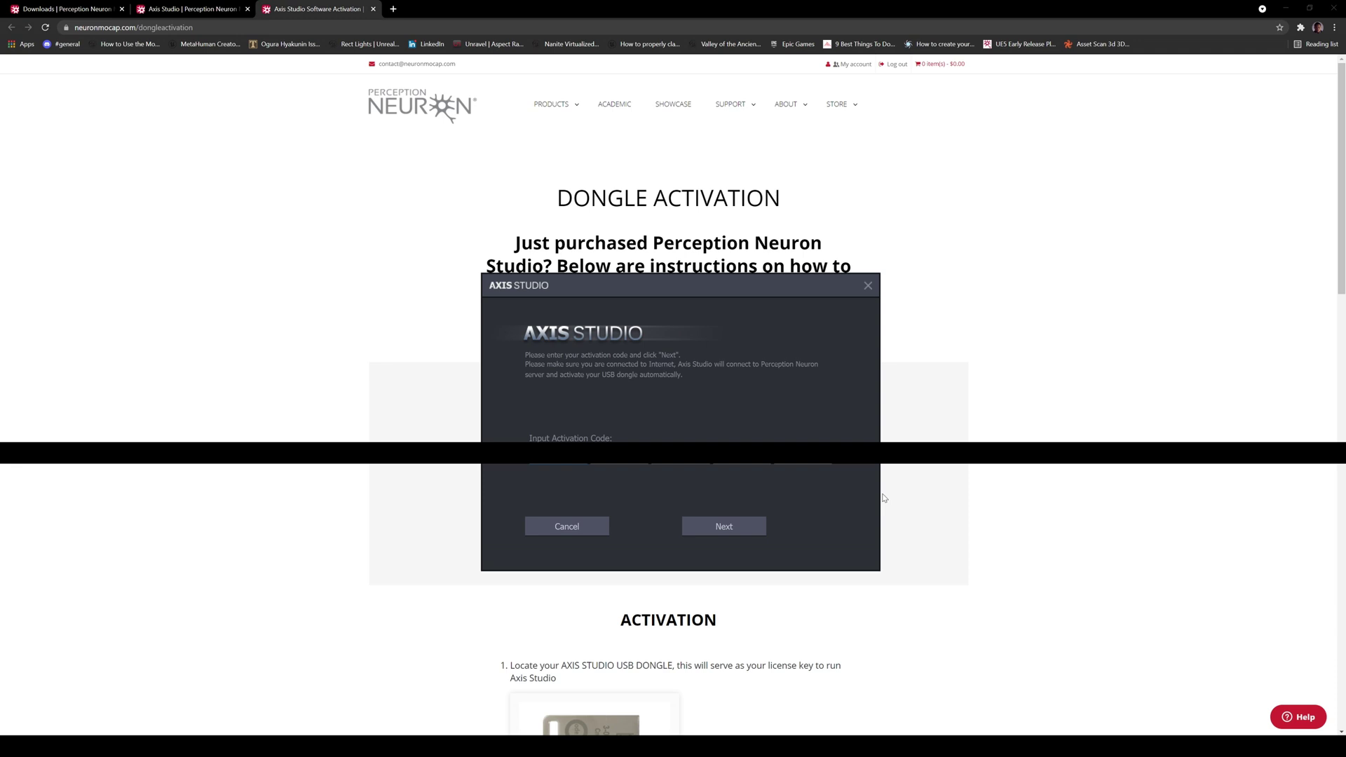
pyautogui.click(717, 530)
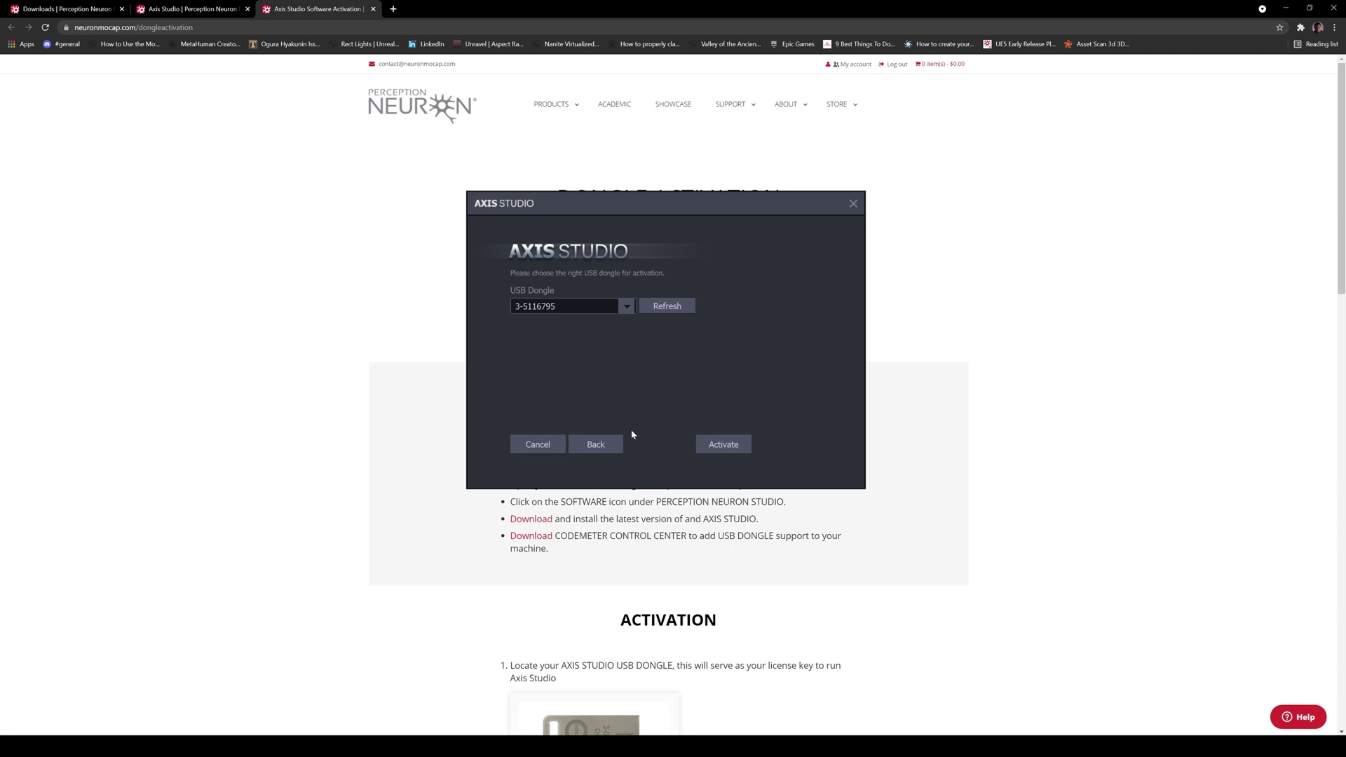
pyautogui.click(729, 446)
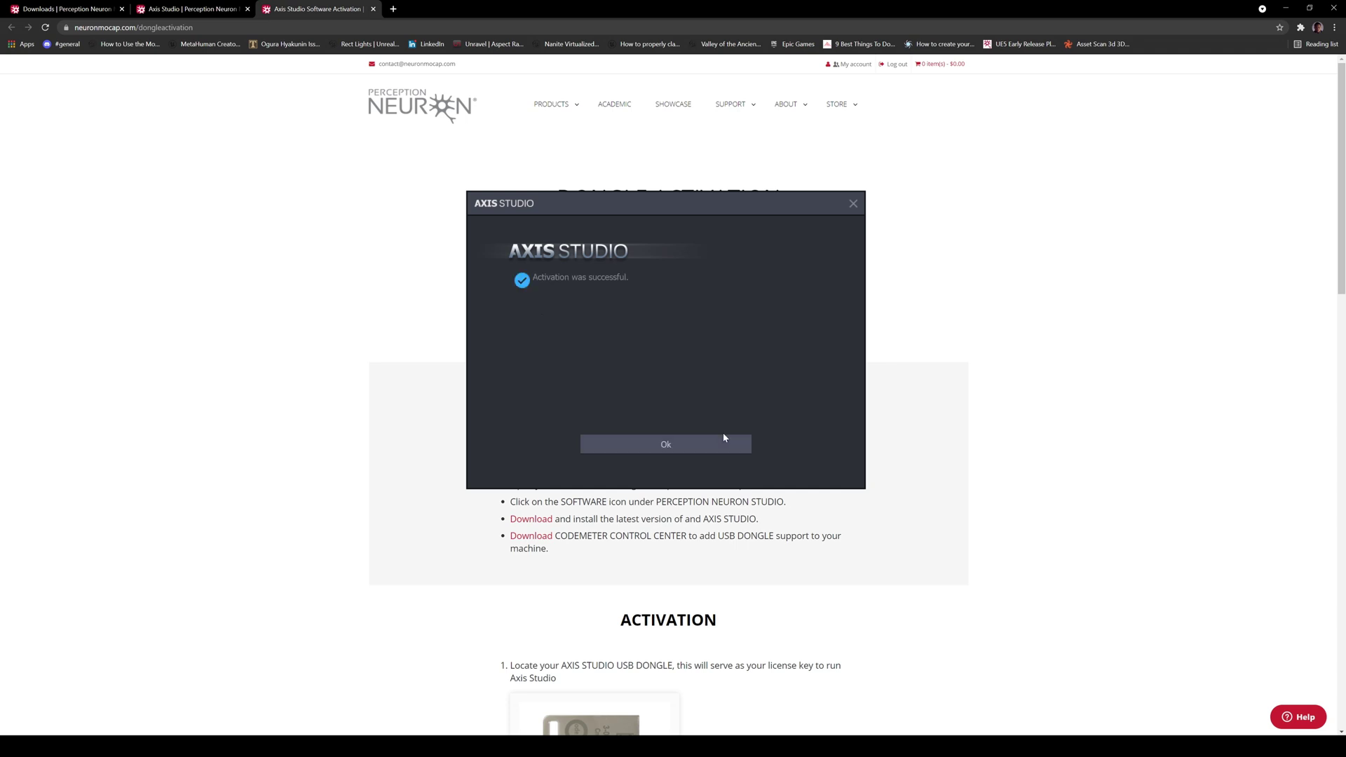
pyautogui.click(724, 439)
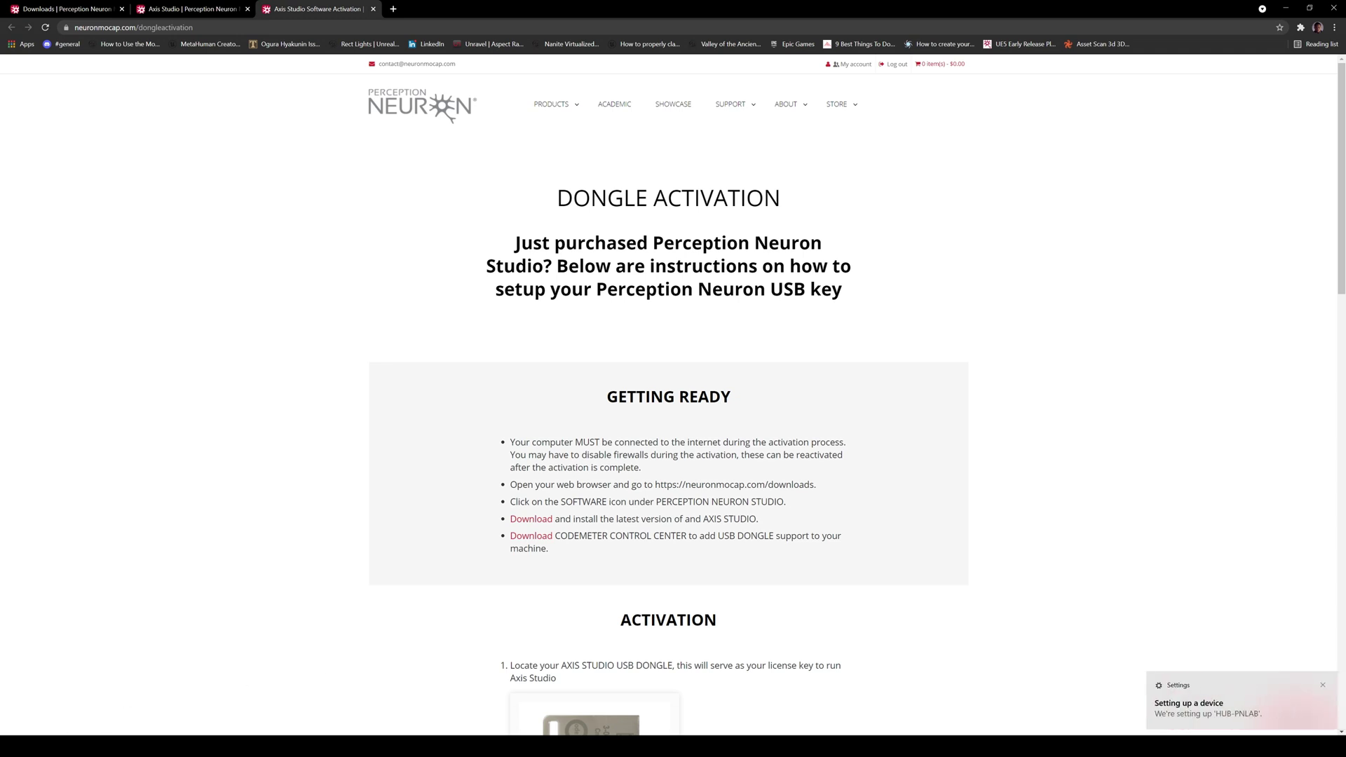
# Step: Create a new project named 'namename' with default body dimensions applied
pyautogui.rightClick(159, 458)
pyautogui.click(1100, 621)
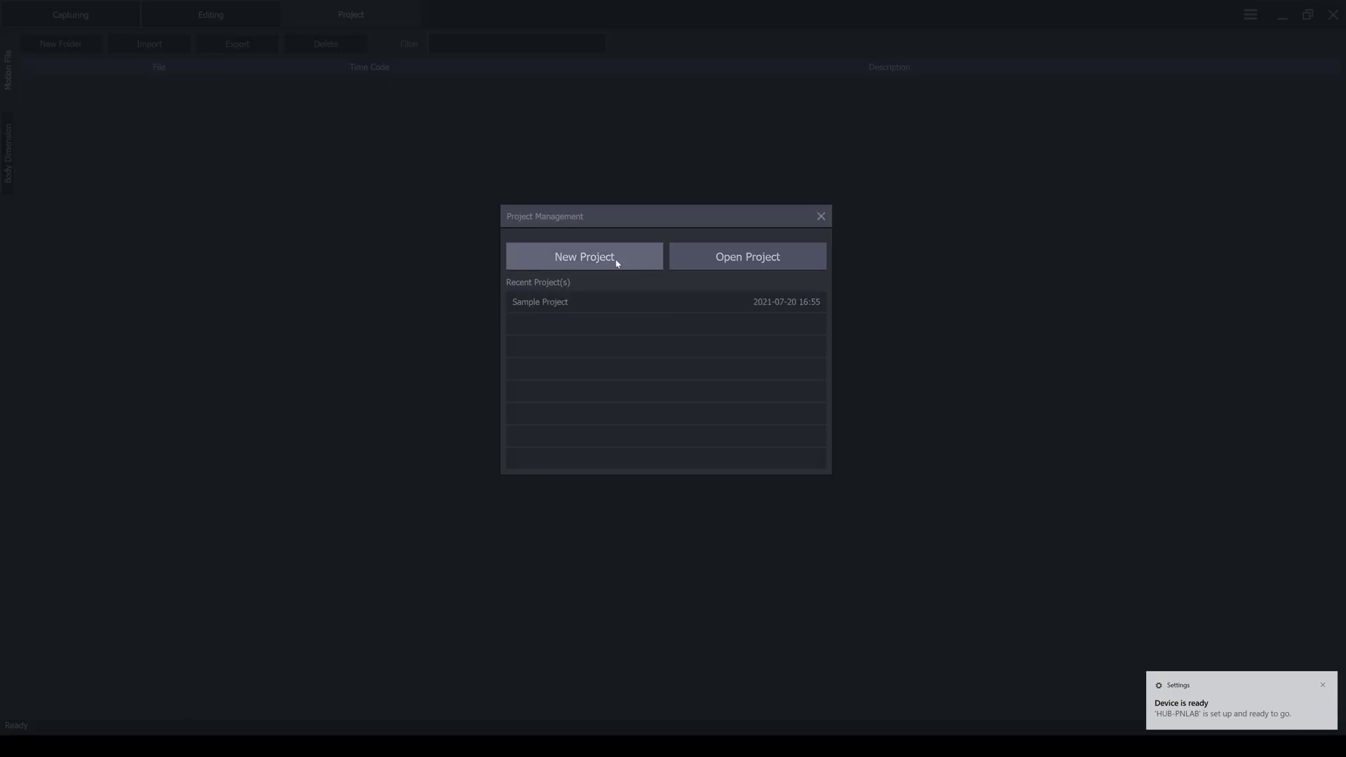
pyautogui.click(609, 262)
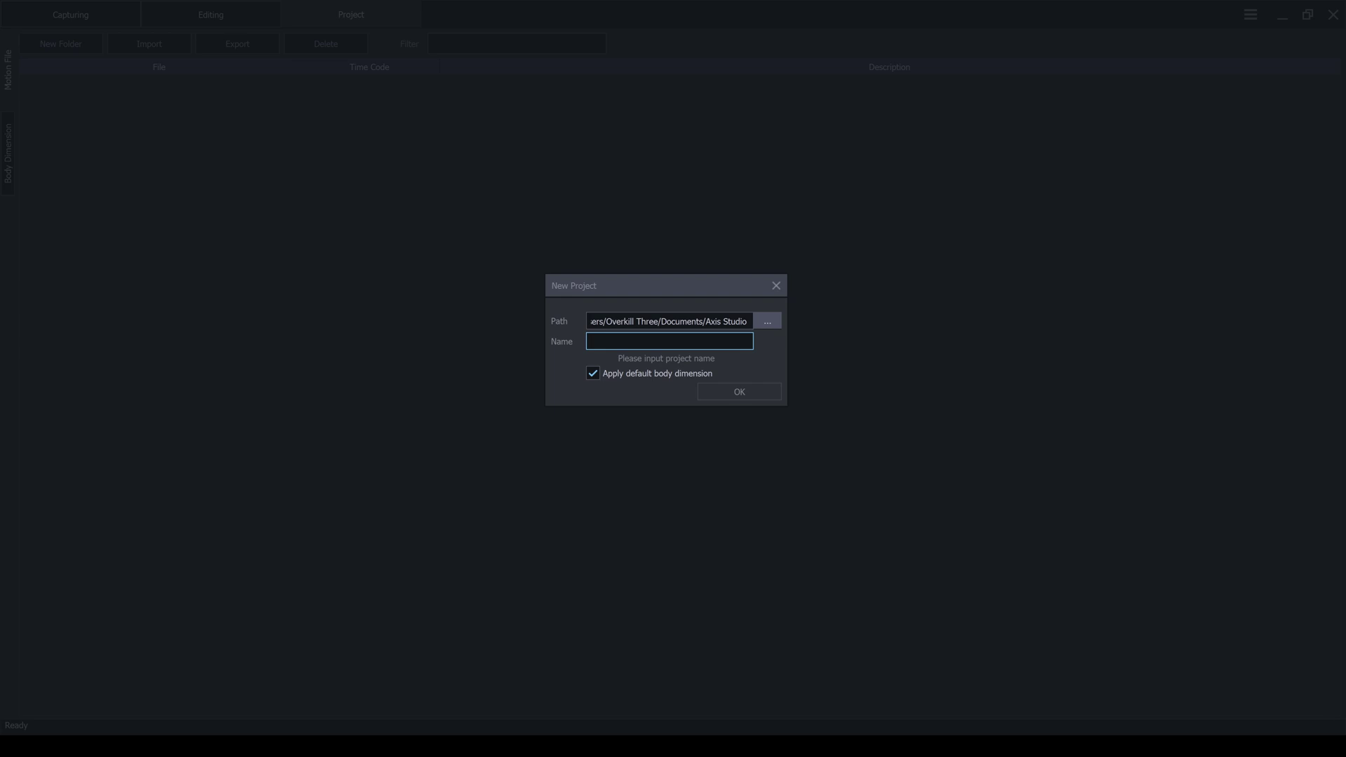
pyautogui.write('namename')
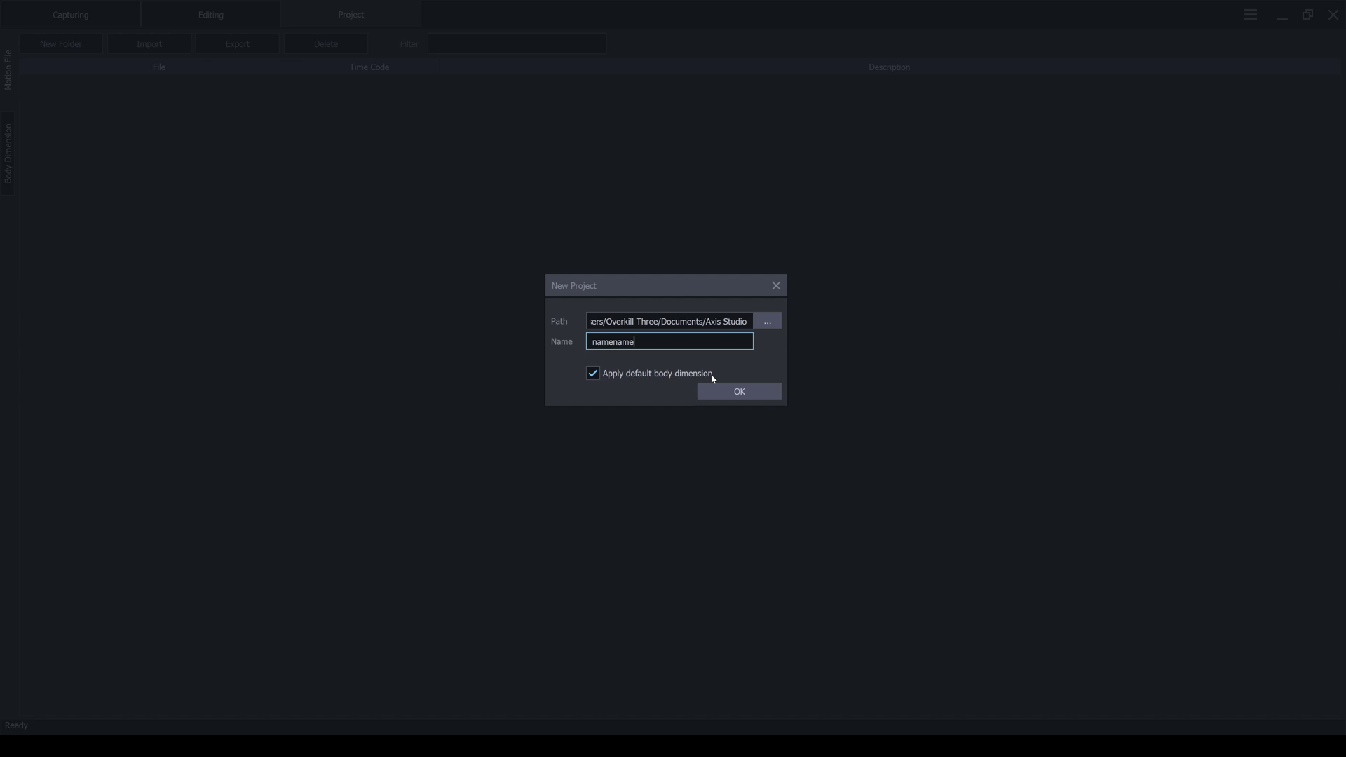
pyautogui.click(739, 390)
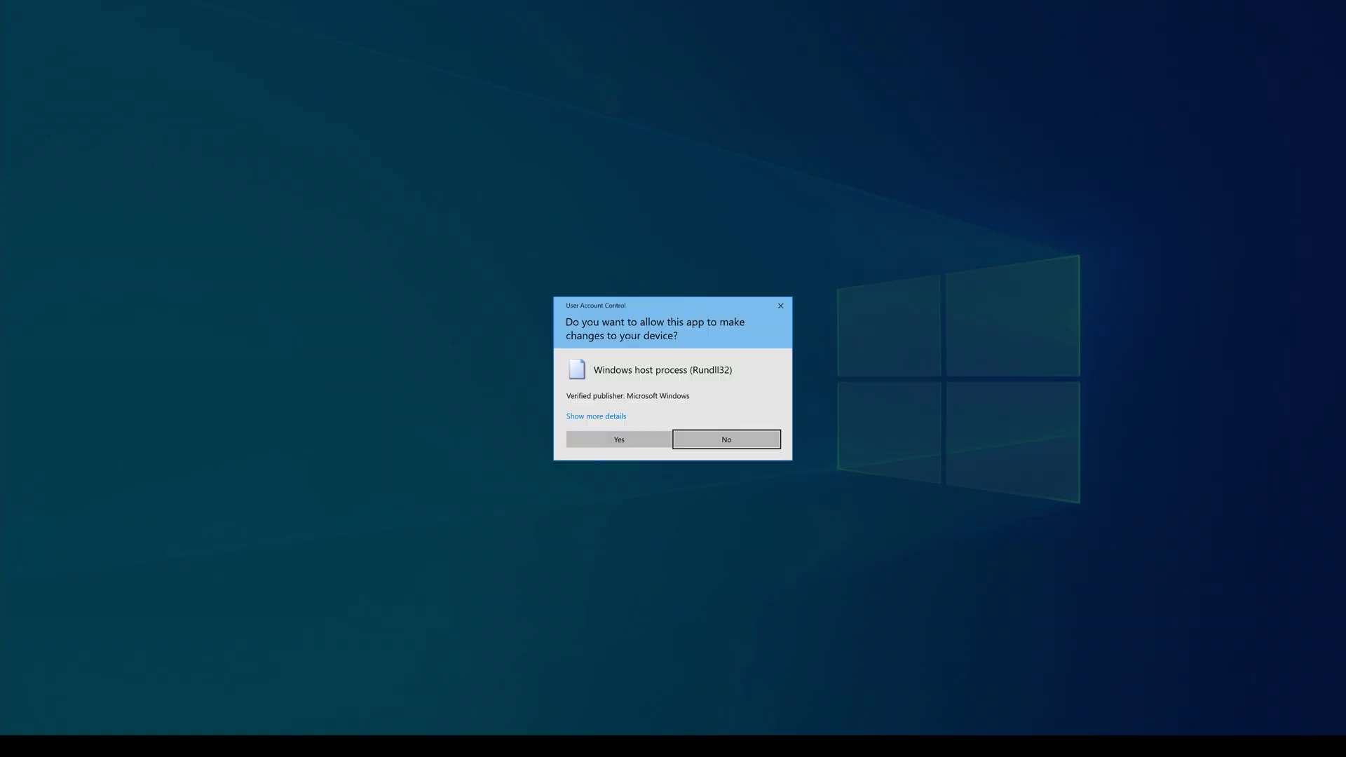
# Step: Approve the Rundll32 prompt and advance the connection wizard through sensor initialization to sensor wearing
pyautogui.click(619, 439)
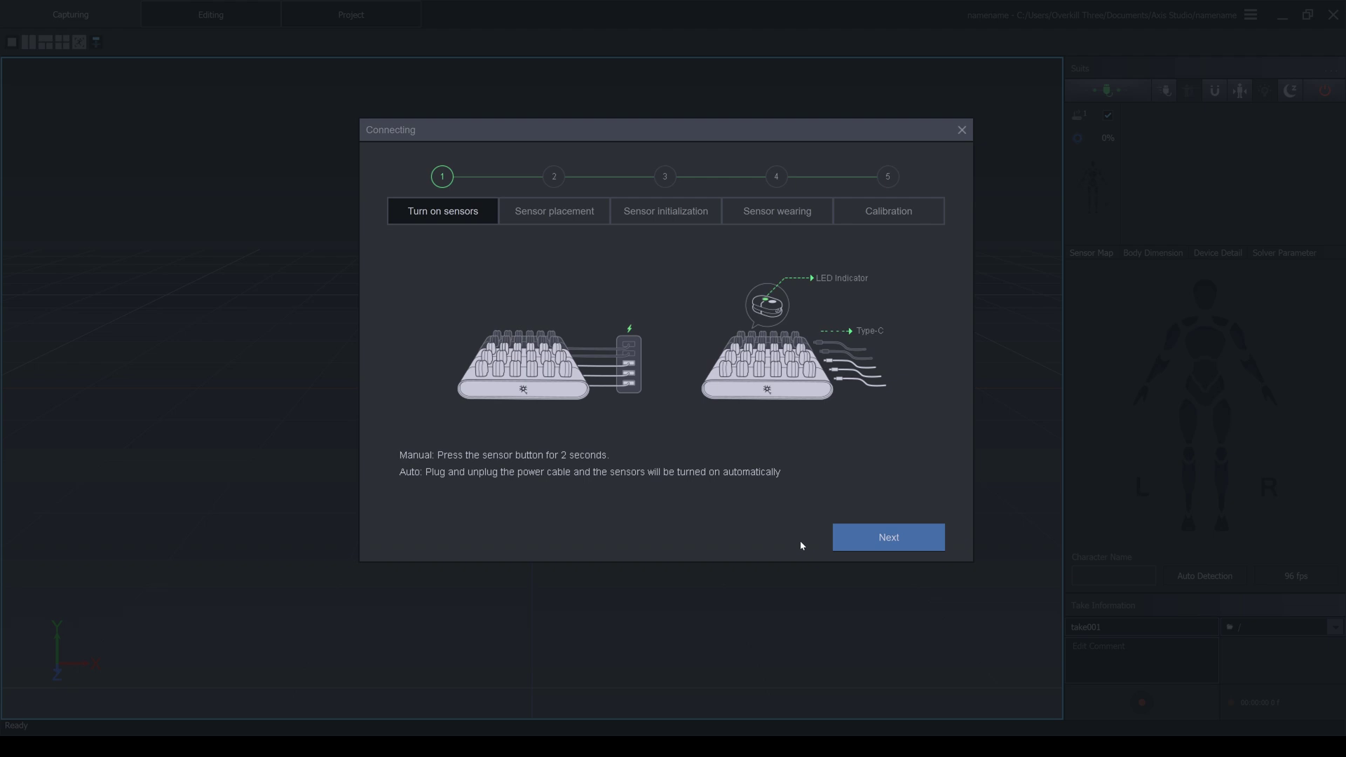
pyautogui.click(863, 534)
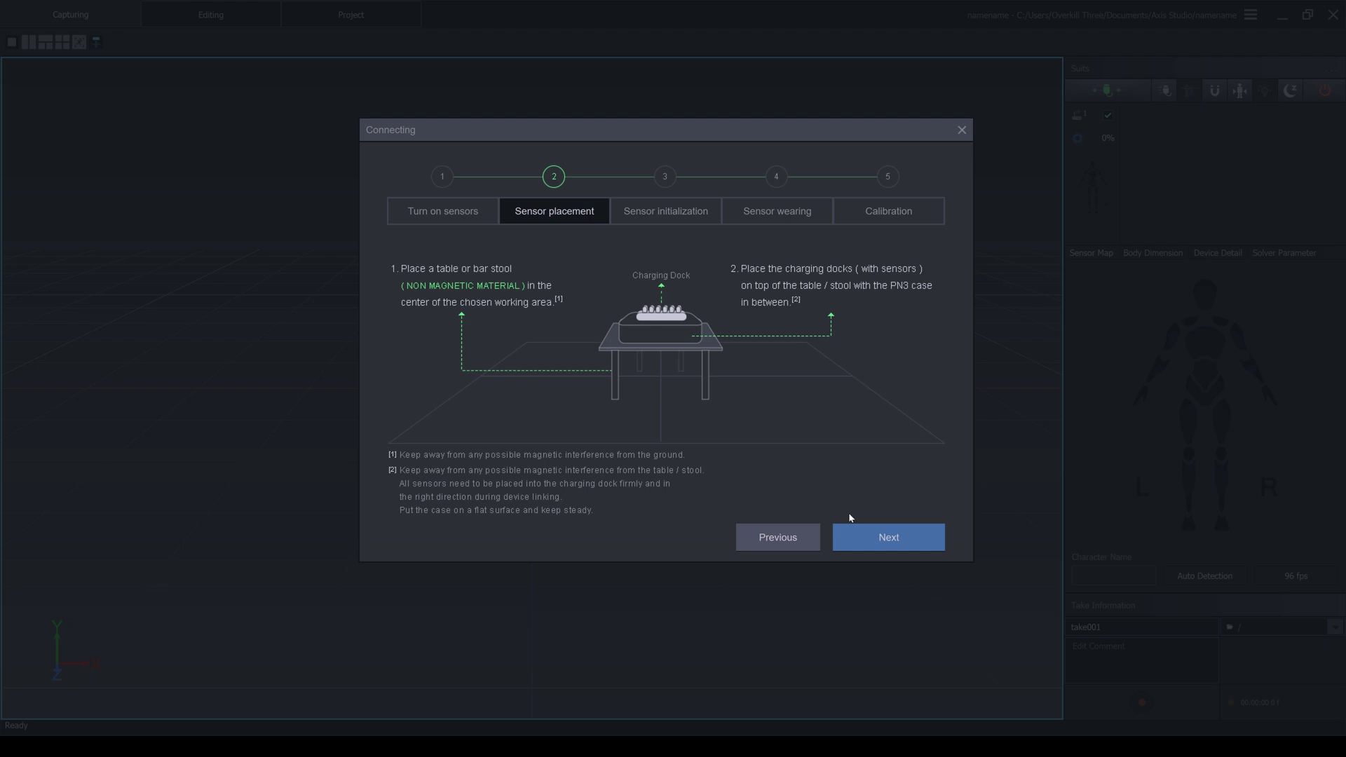
pyautogui.click(869, 535)
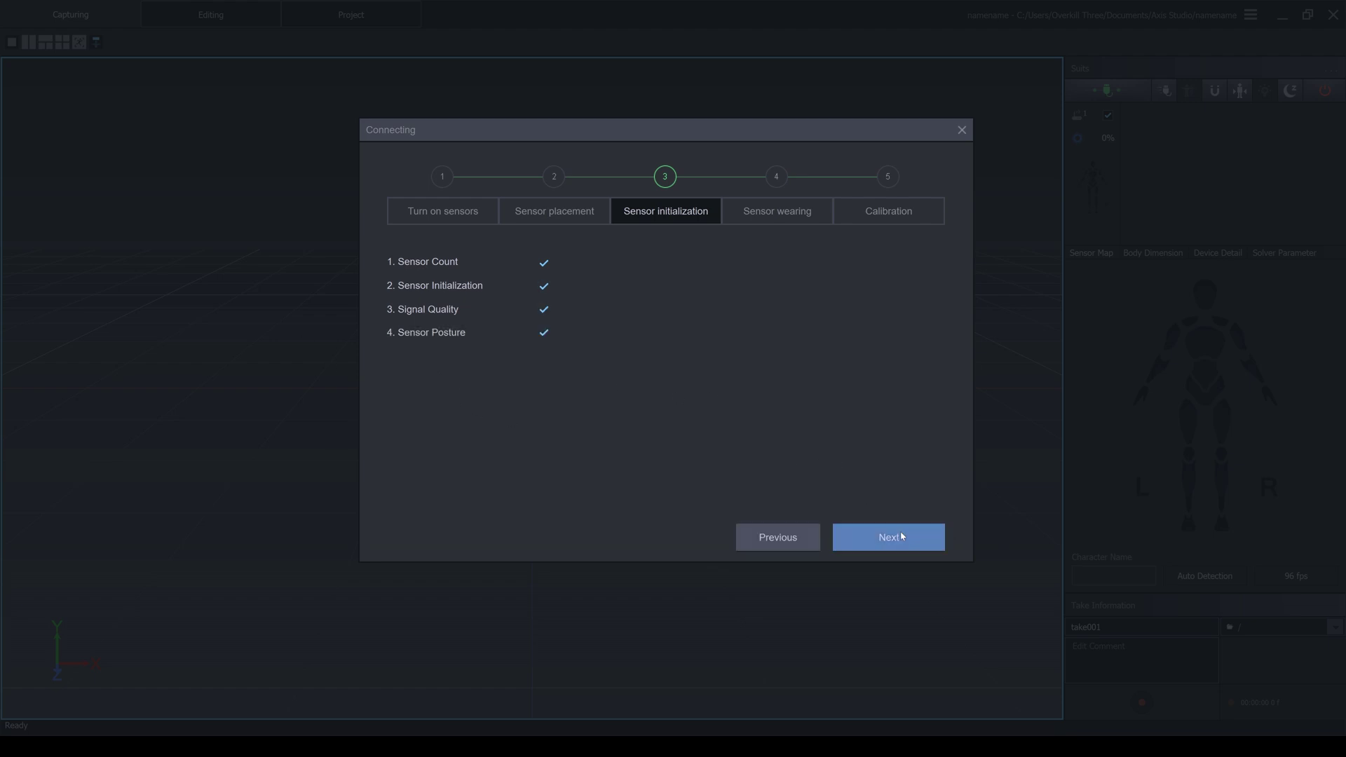
pyautogui.click(888, 537)
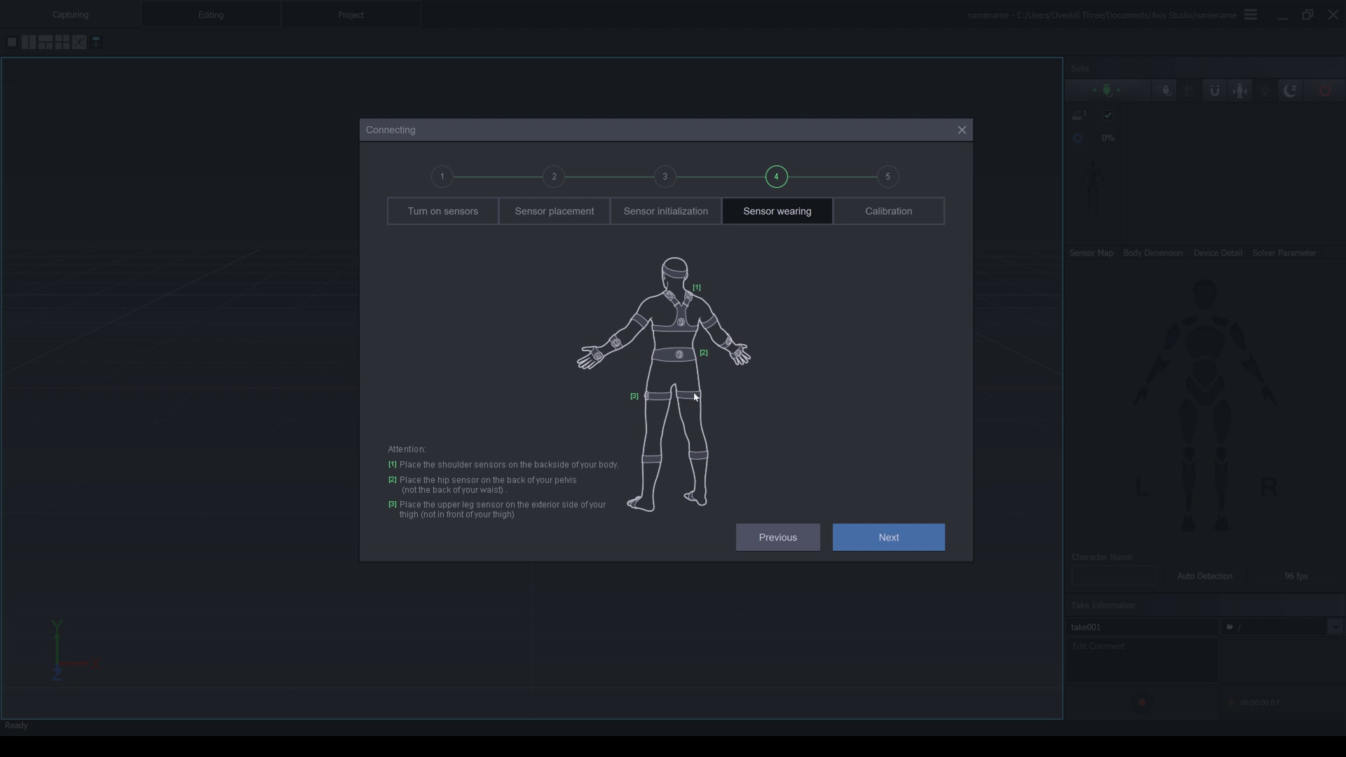
# Step: Advance to the Calibration step, finish the wizard and complete posture calibration
pyautogui.click(895, 546)
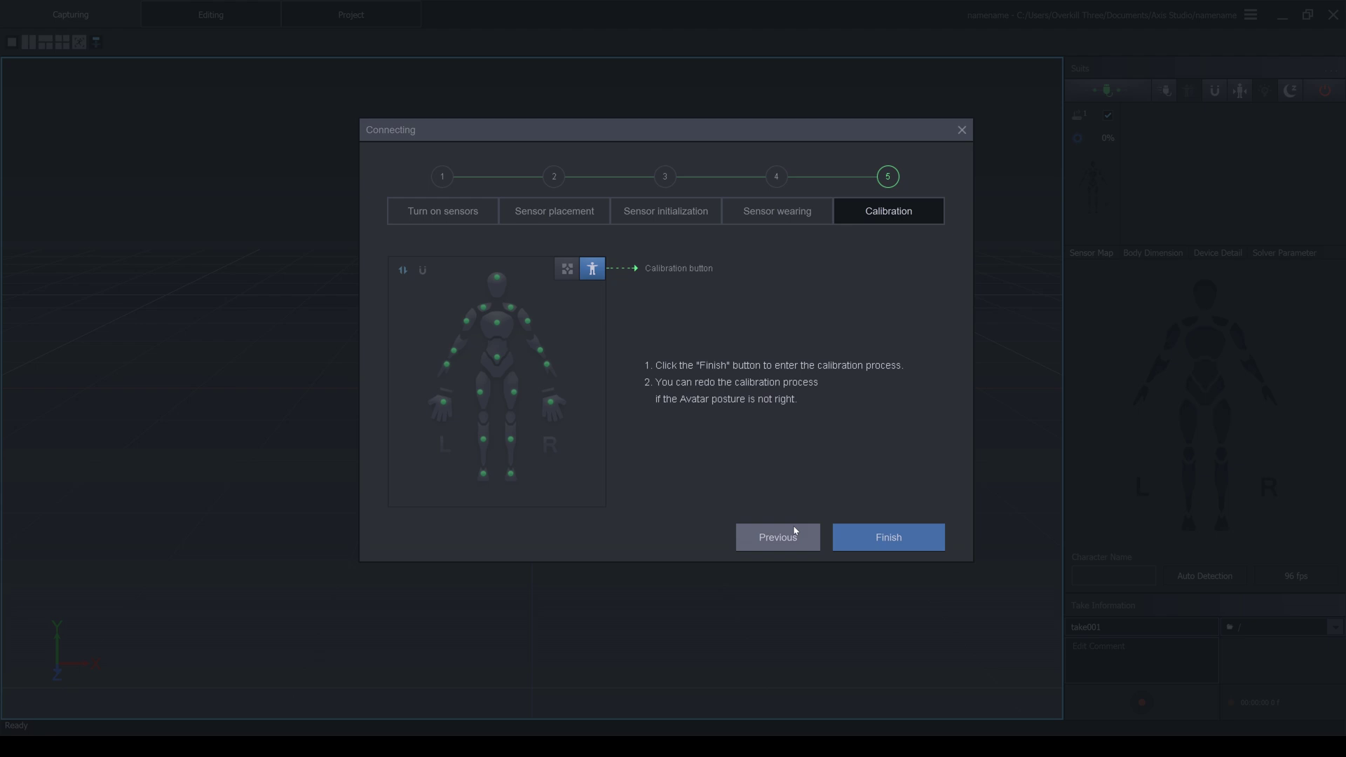
pyautogui.hotkey('alt', 'F9')
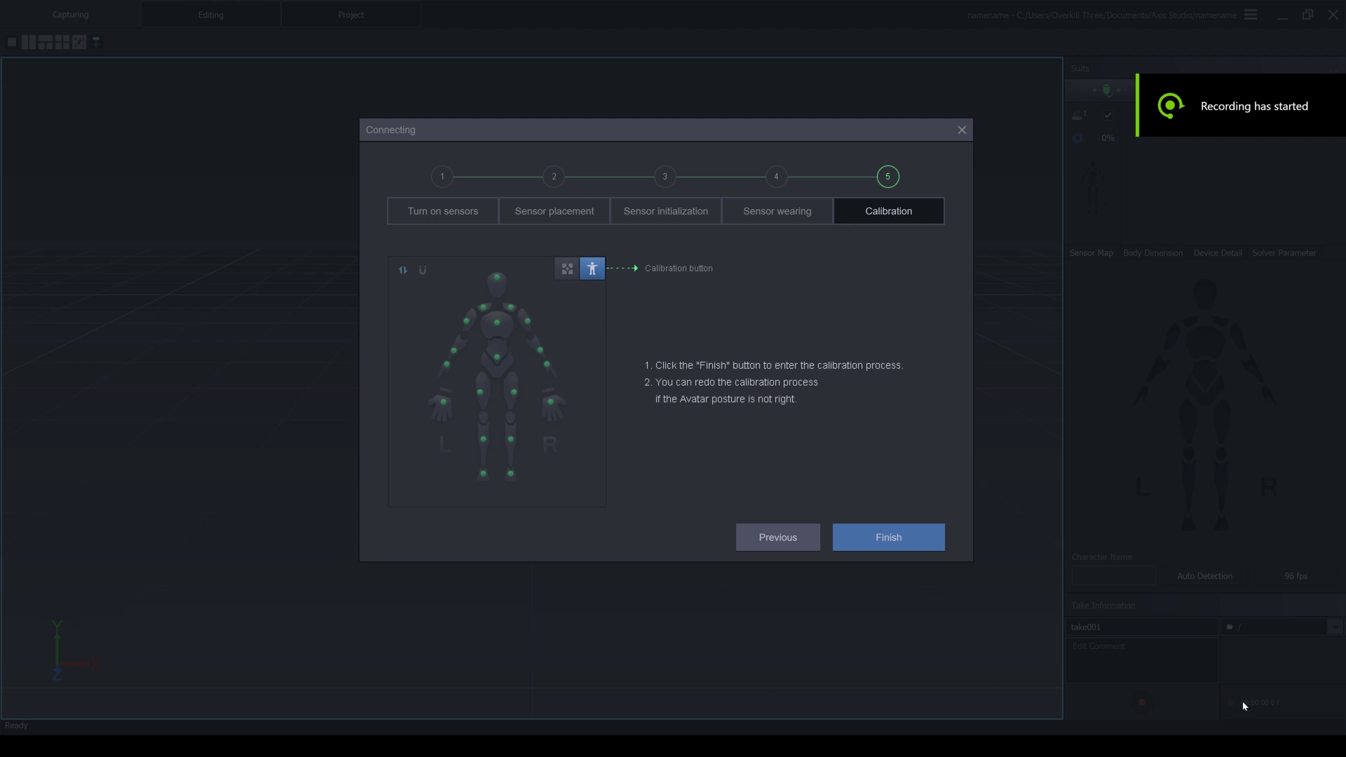
pyautogui.click(874, 536)
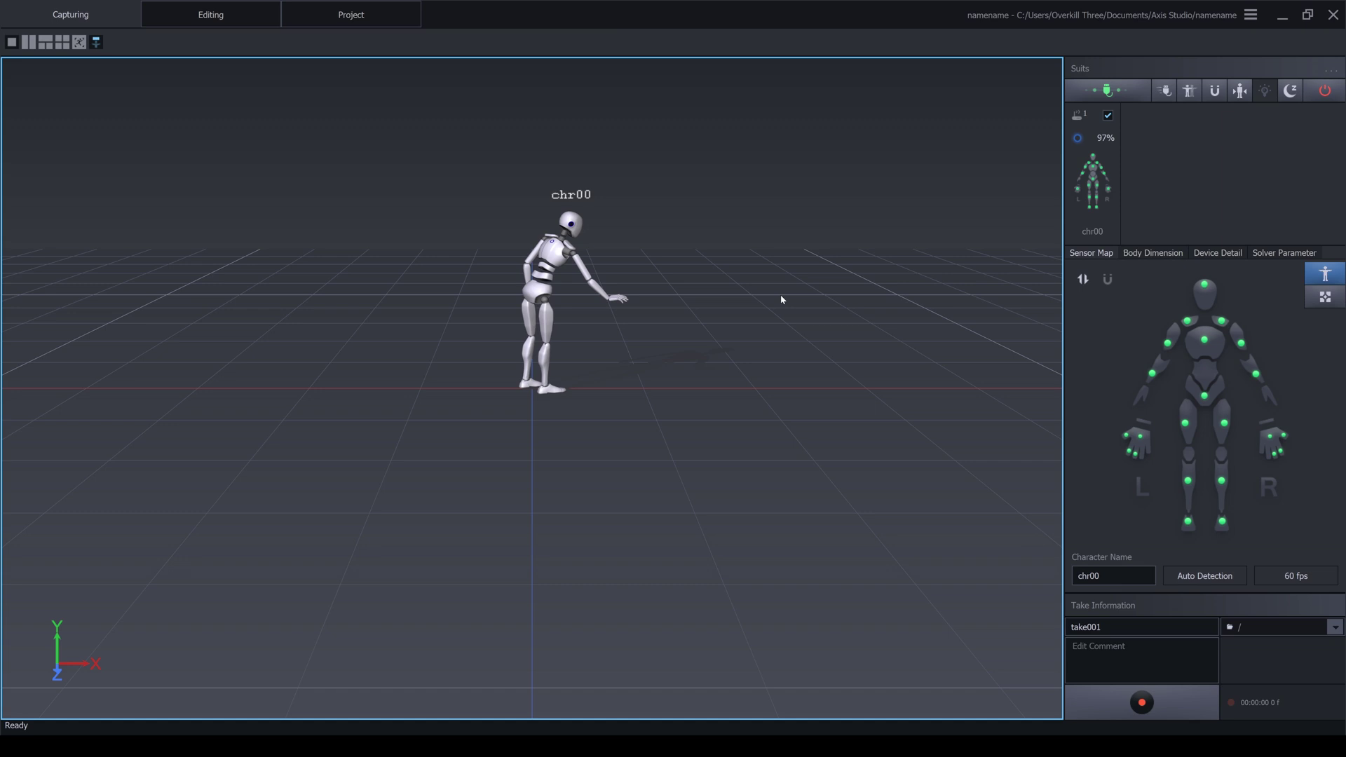
# Step: View chr00 from the front and show the Device Detail per-sensor status table
pyautogui.moveTo(750, 294); pyautogui.dragTo(476, 276, button='right')
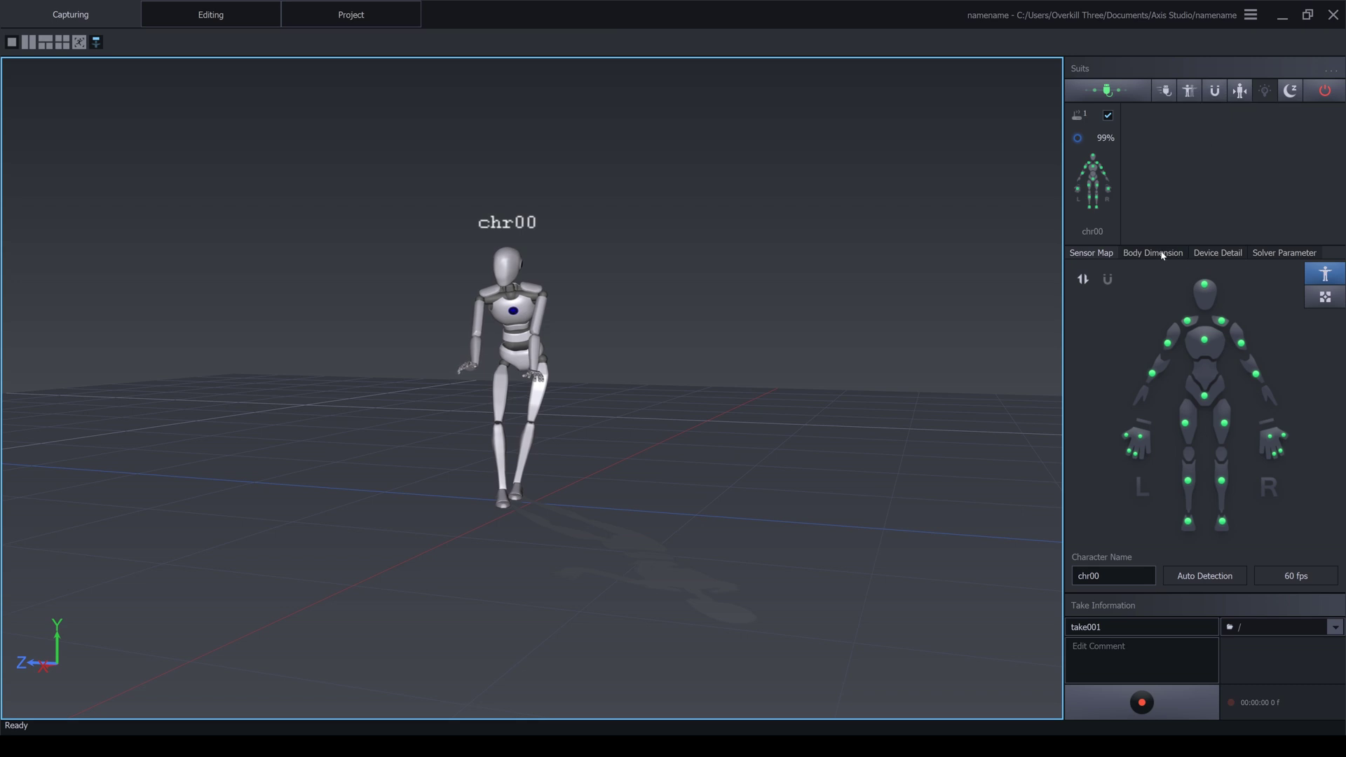
pyautogui.click(1211, 254)
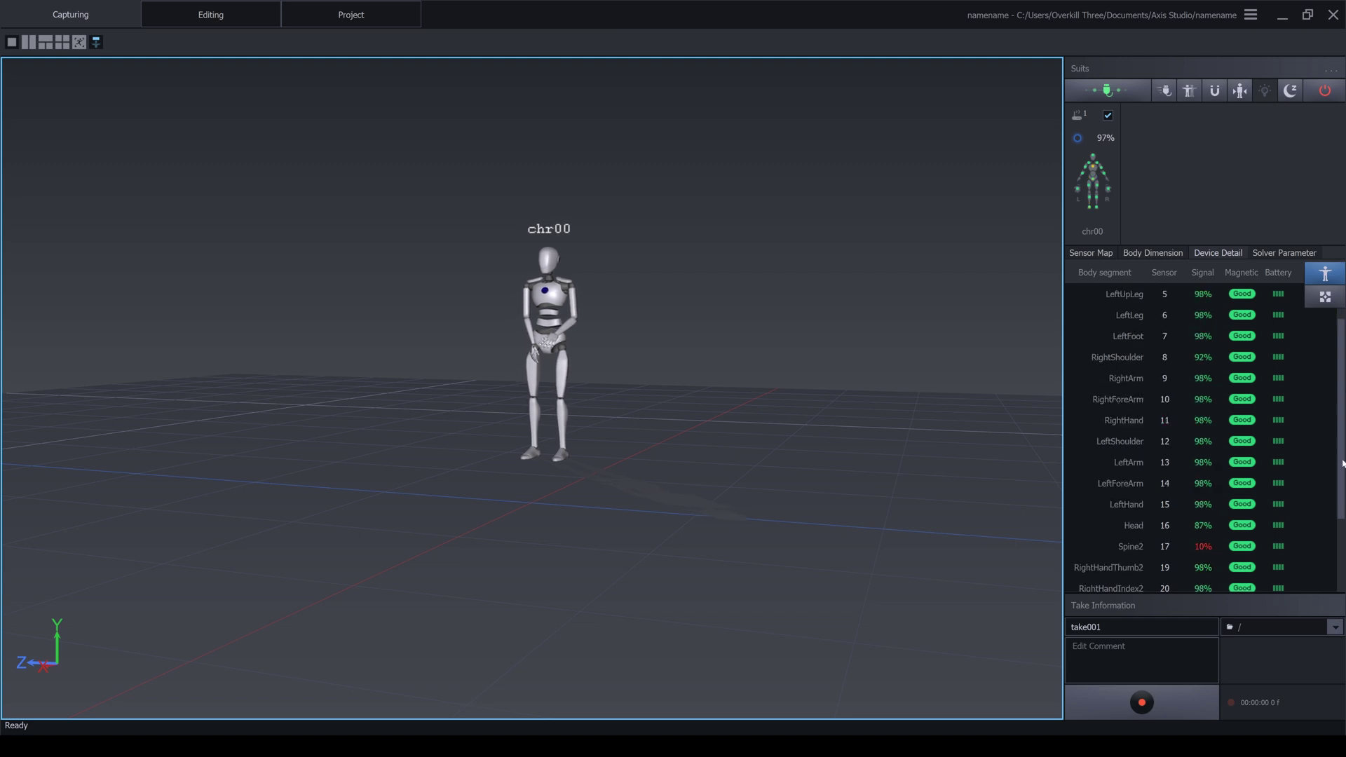
pyautogui.moveTo(1341, 415); pyautogui.dragTo(1334, 556)
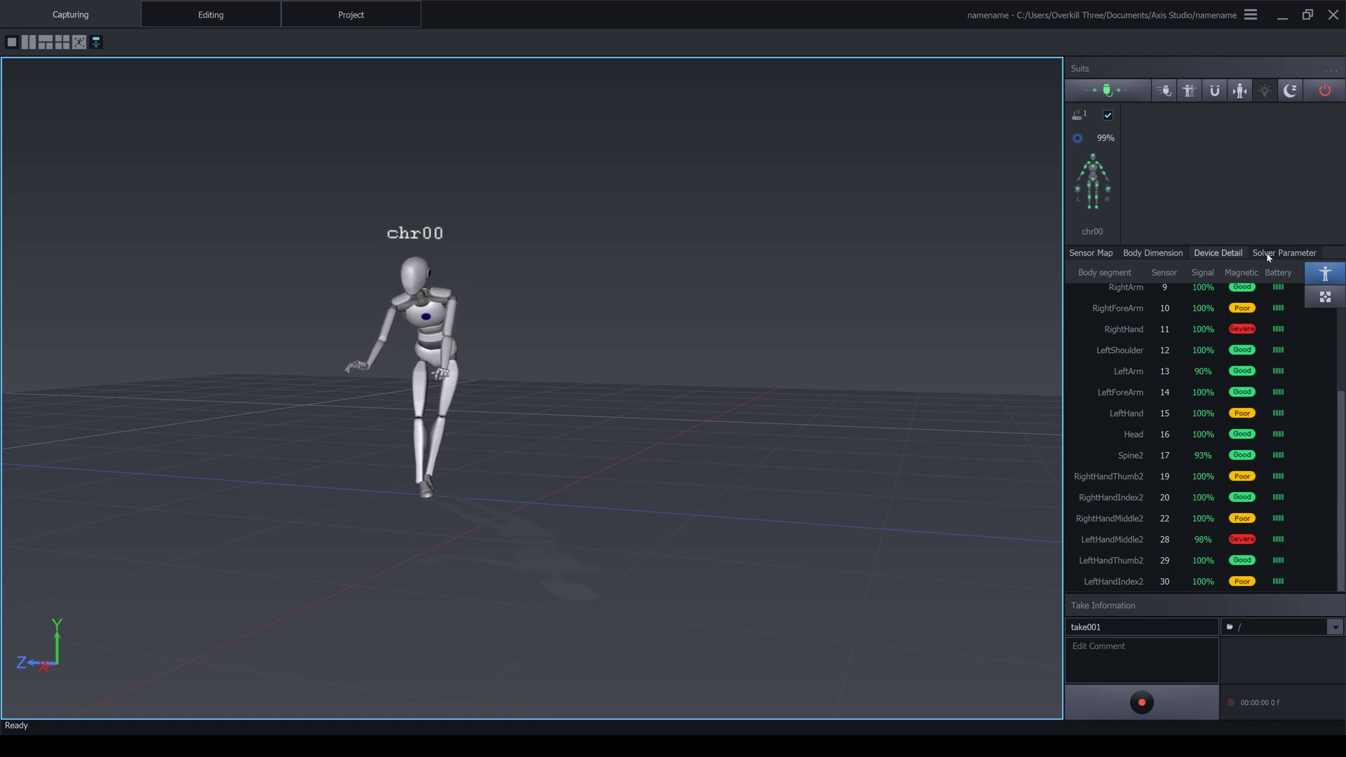
# Step: Review the Solver Parameter settings, keep Normal Mode, and toggle magnetic sensing off and on
pyautogui.click(1268, 254)
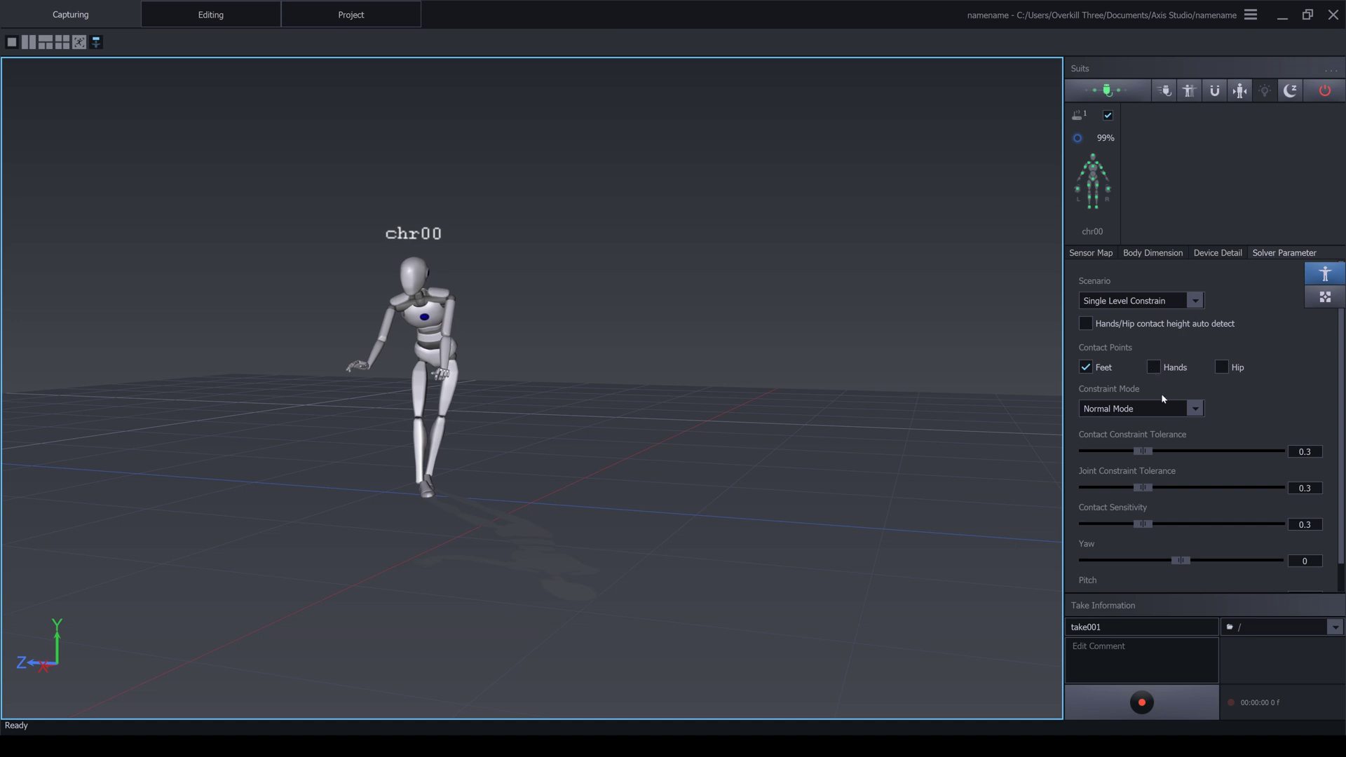
pyautogui.click(1177, 410)
pyautogui.click(1177, 409)
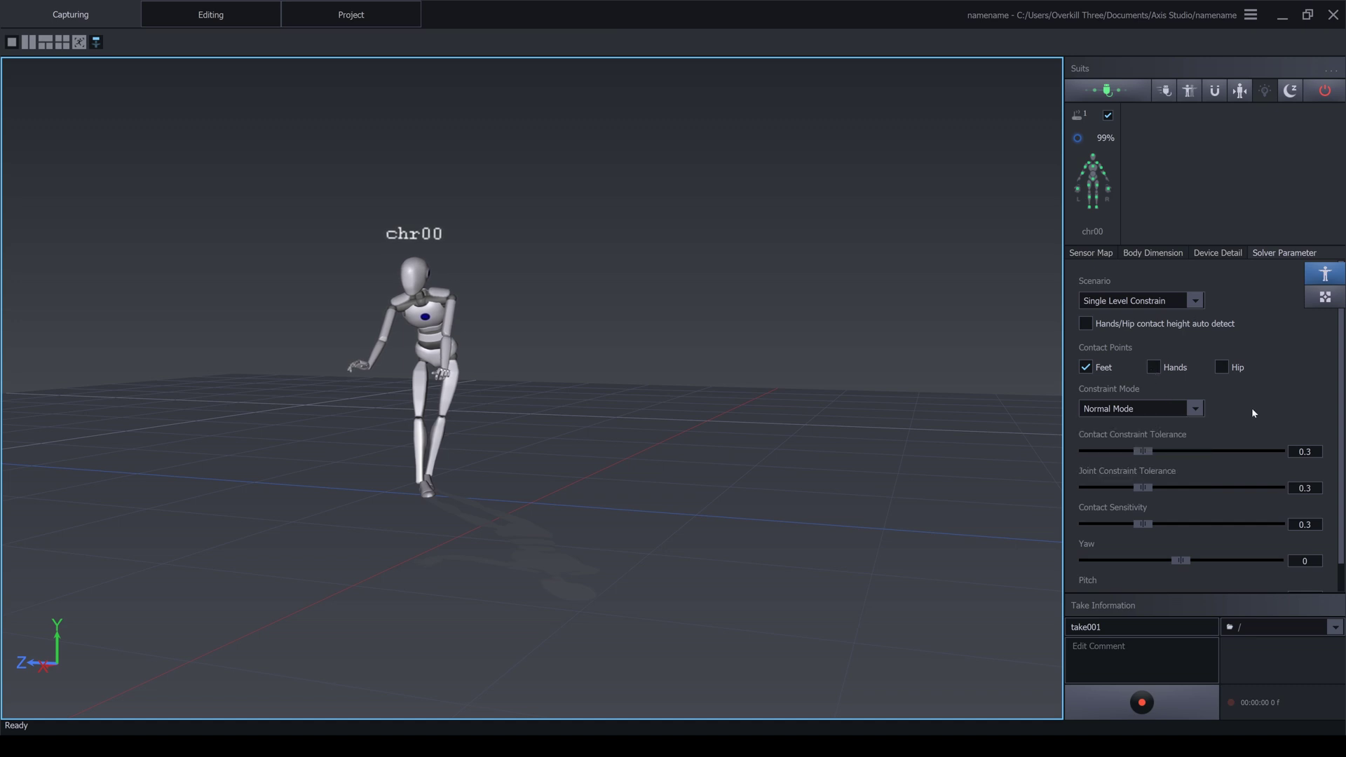
pyautogui.scroll(-1, 1341, 399)
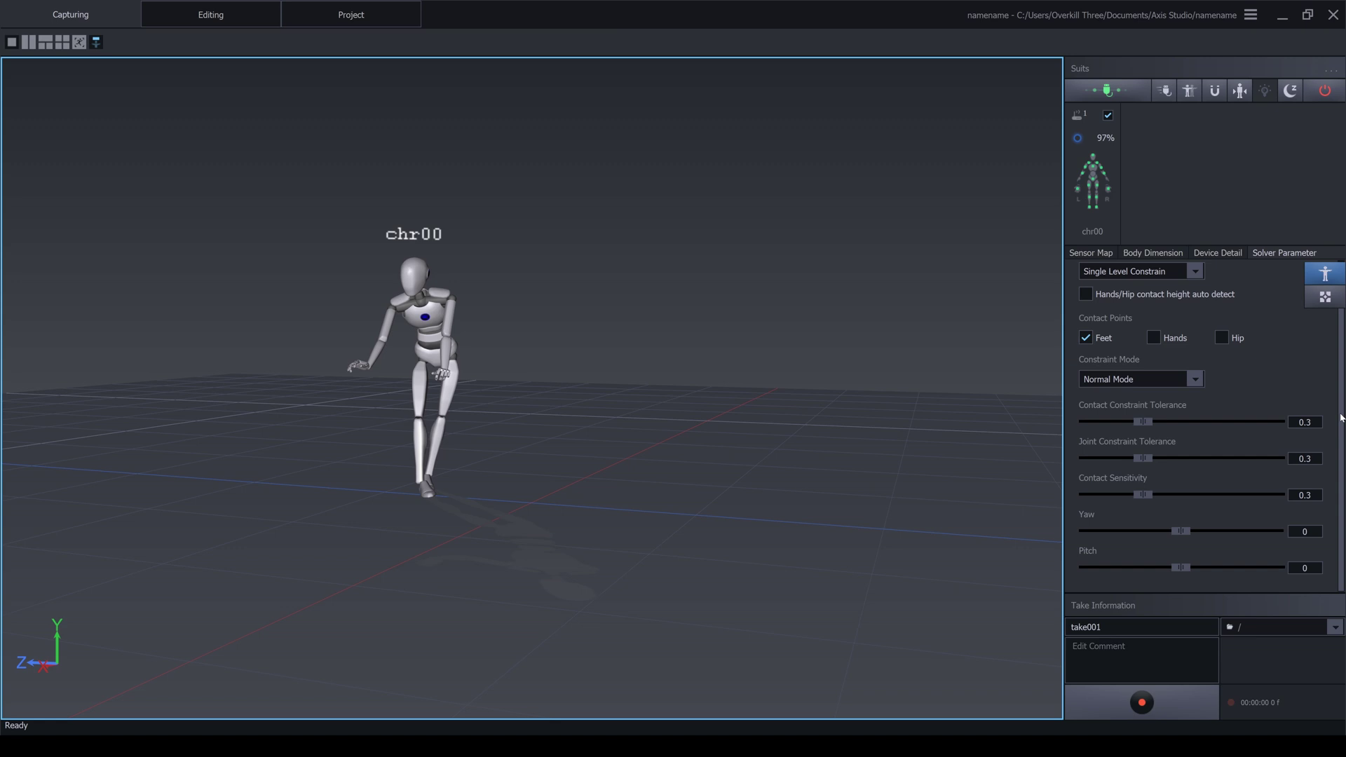
pyautogui.scroll(1, 1335, 379)
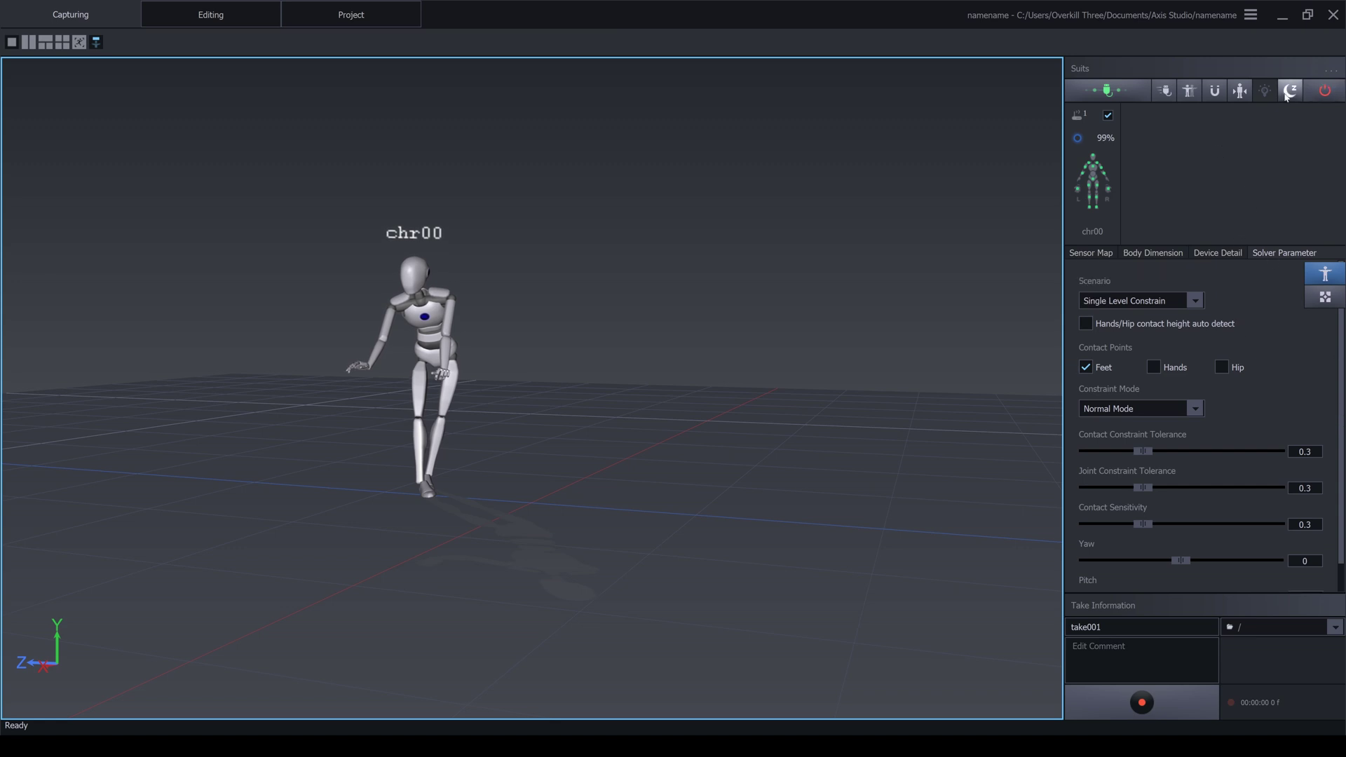
pyautogui.click(1215, 92)
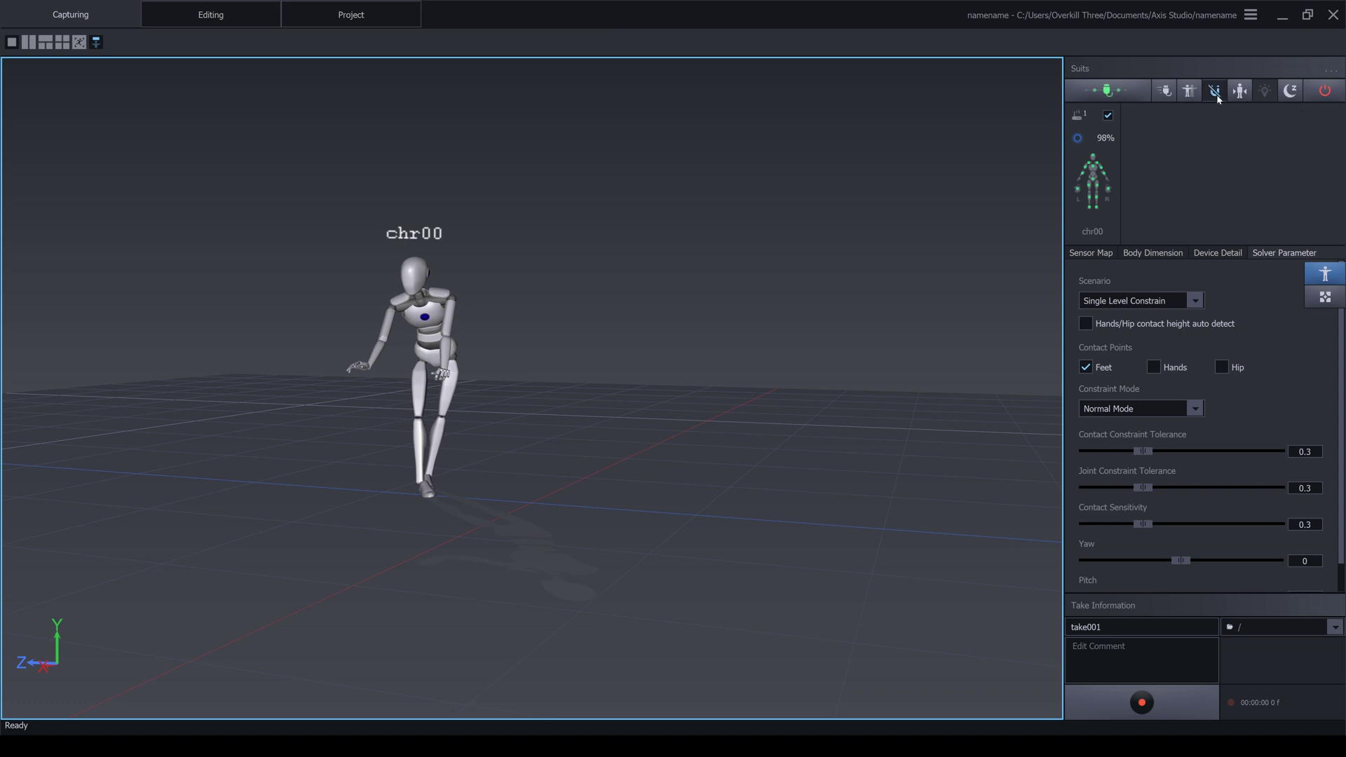
pyautogui.click(1214, 91)
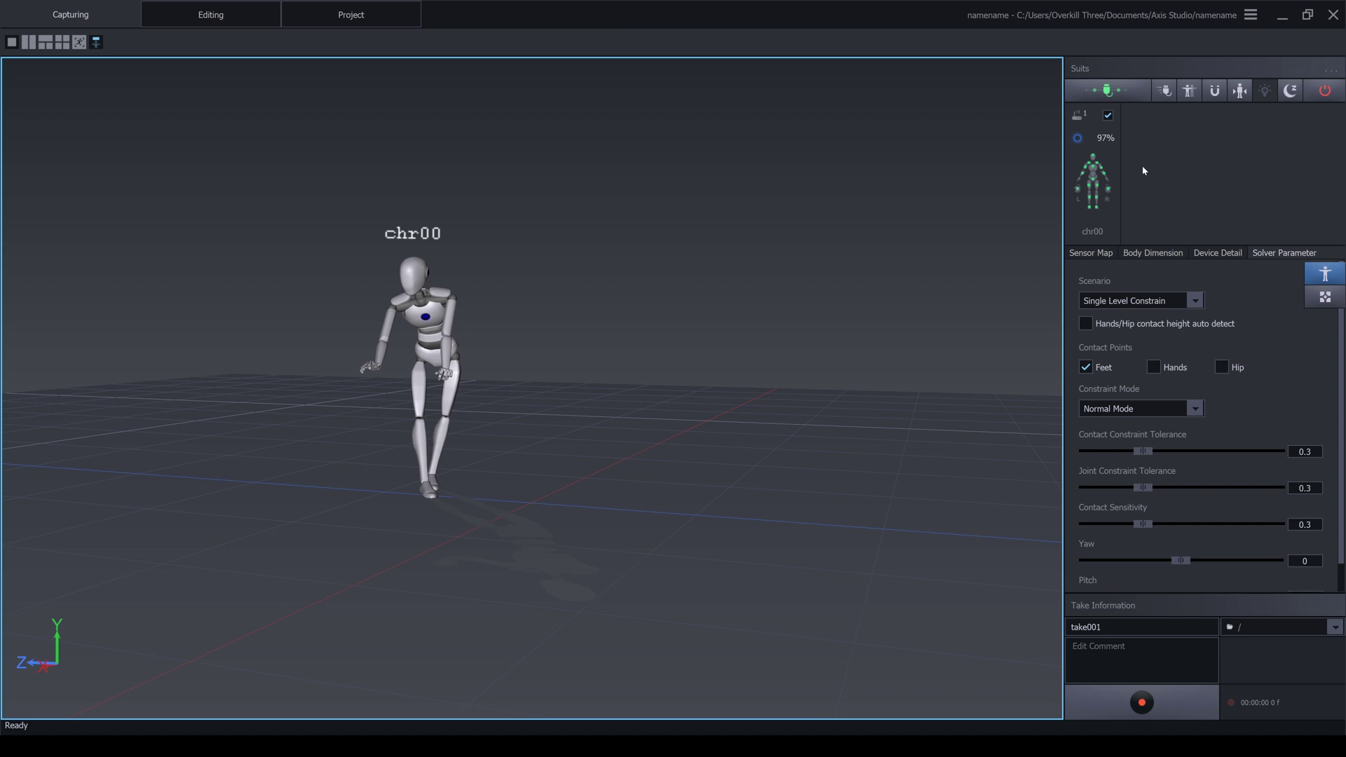
# Step: Check the Sensor Map and Body Dimension templates, then return to the Device Detail table
pyautogui.click(1108, 256)
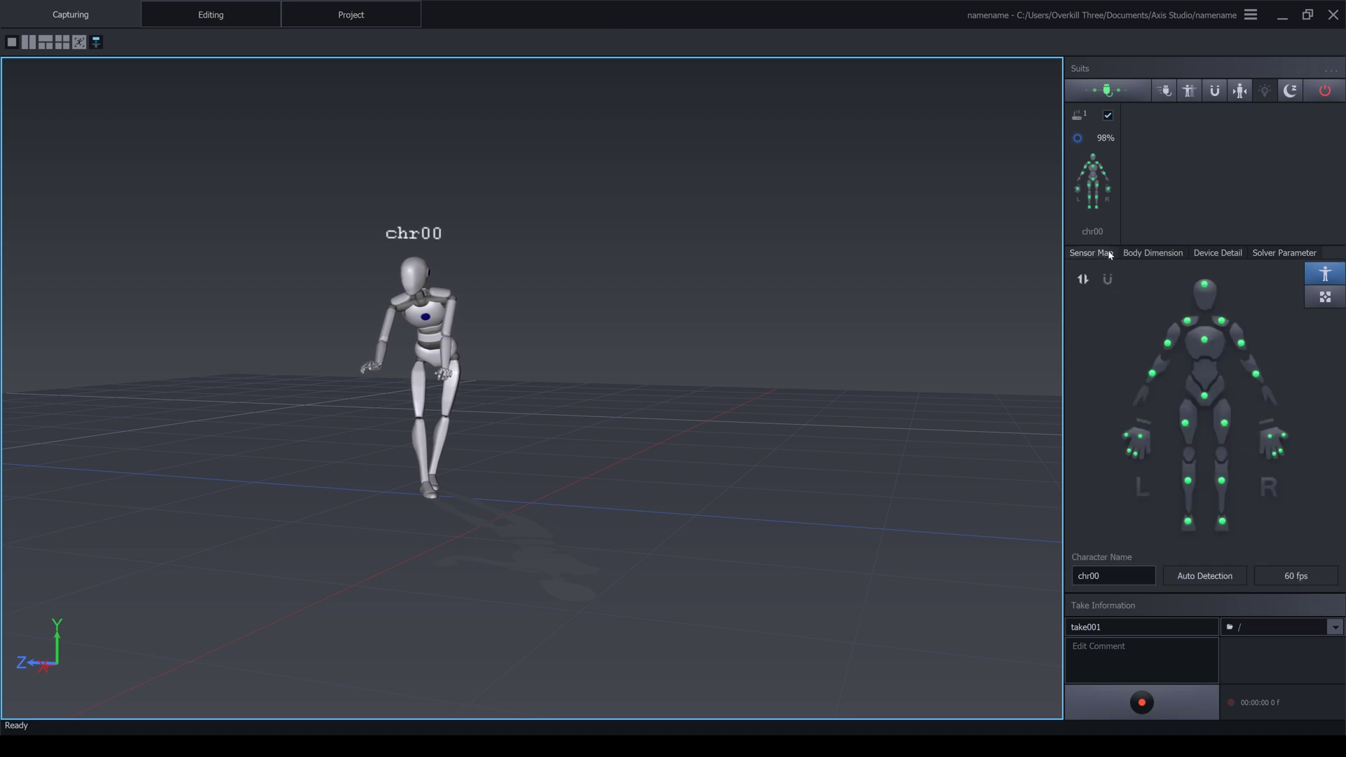
pyautogui.click(1141, 252)
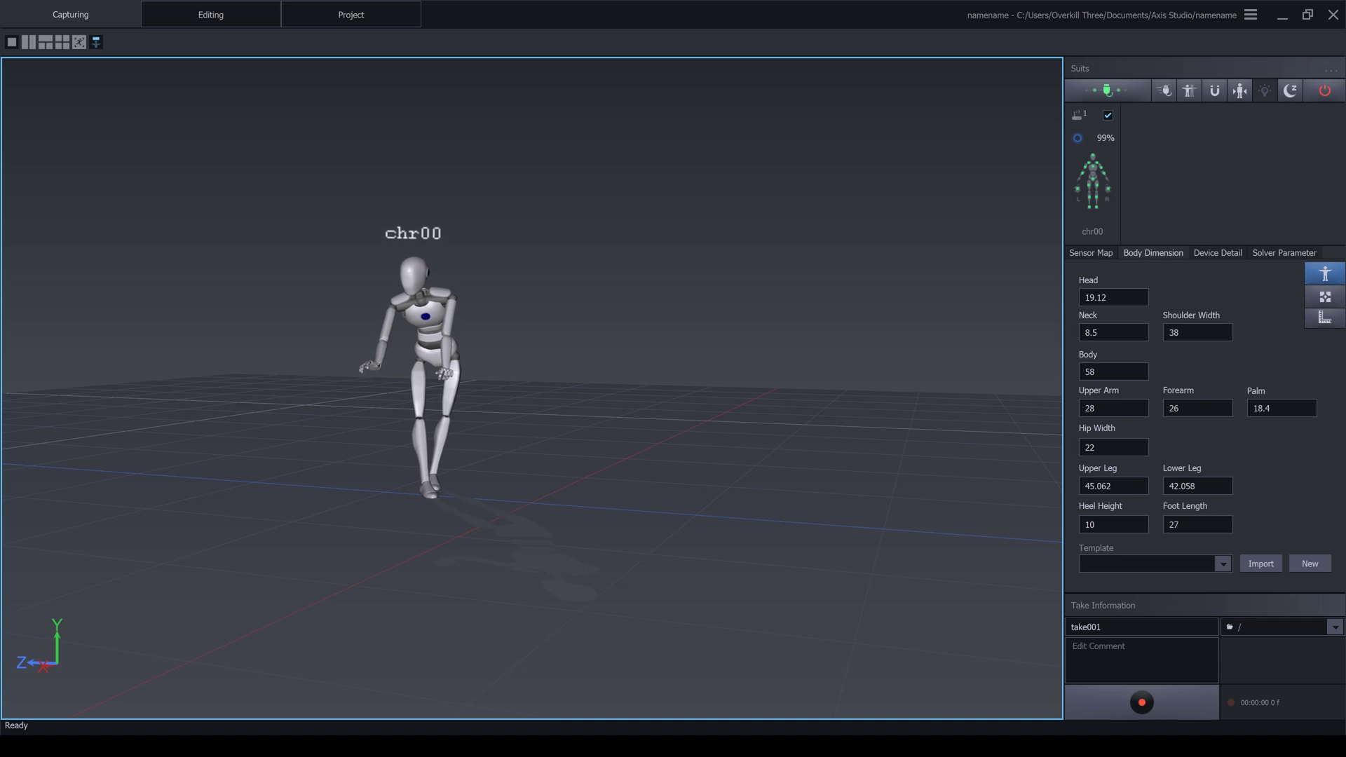
pyautogui.click(1222, 564)
pyautogui.click(1222, 564)
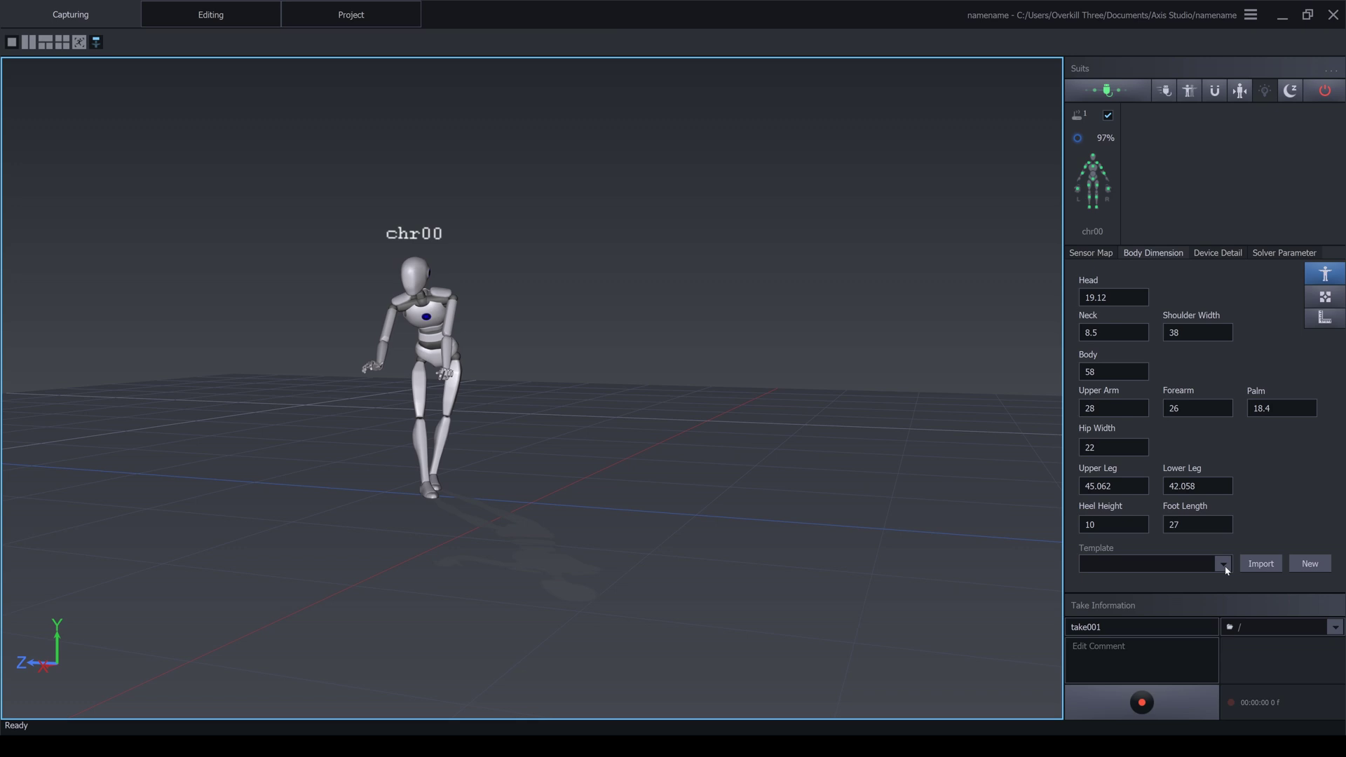
pyautogui.click(1209, 254)
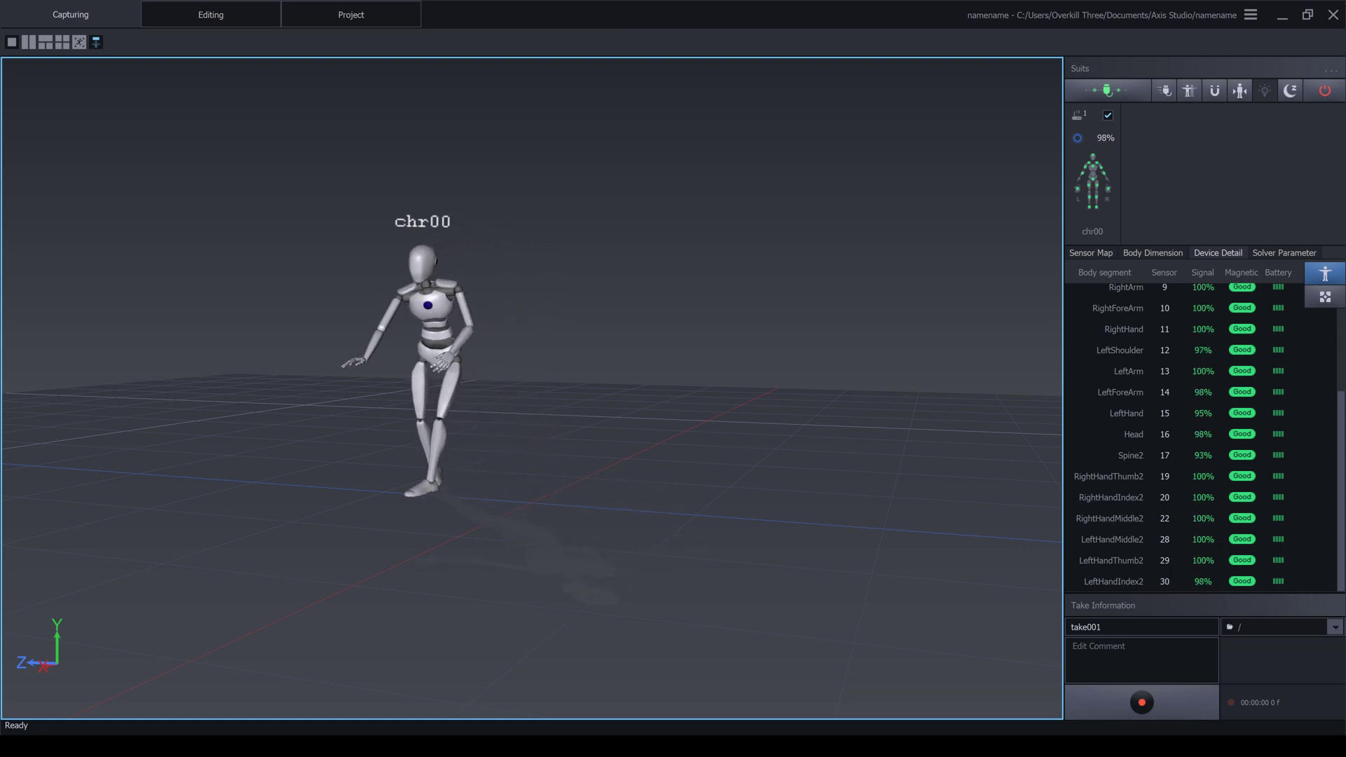
# Step: Start recording take001 of chr00's motion from the Take Information panel
pyautogui.click(1143, 702)
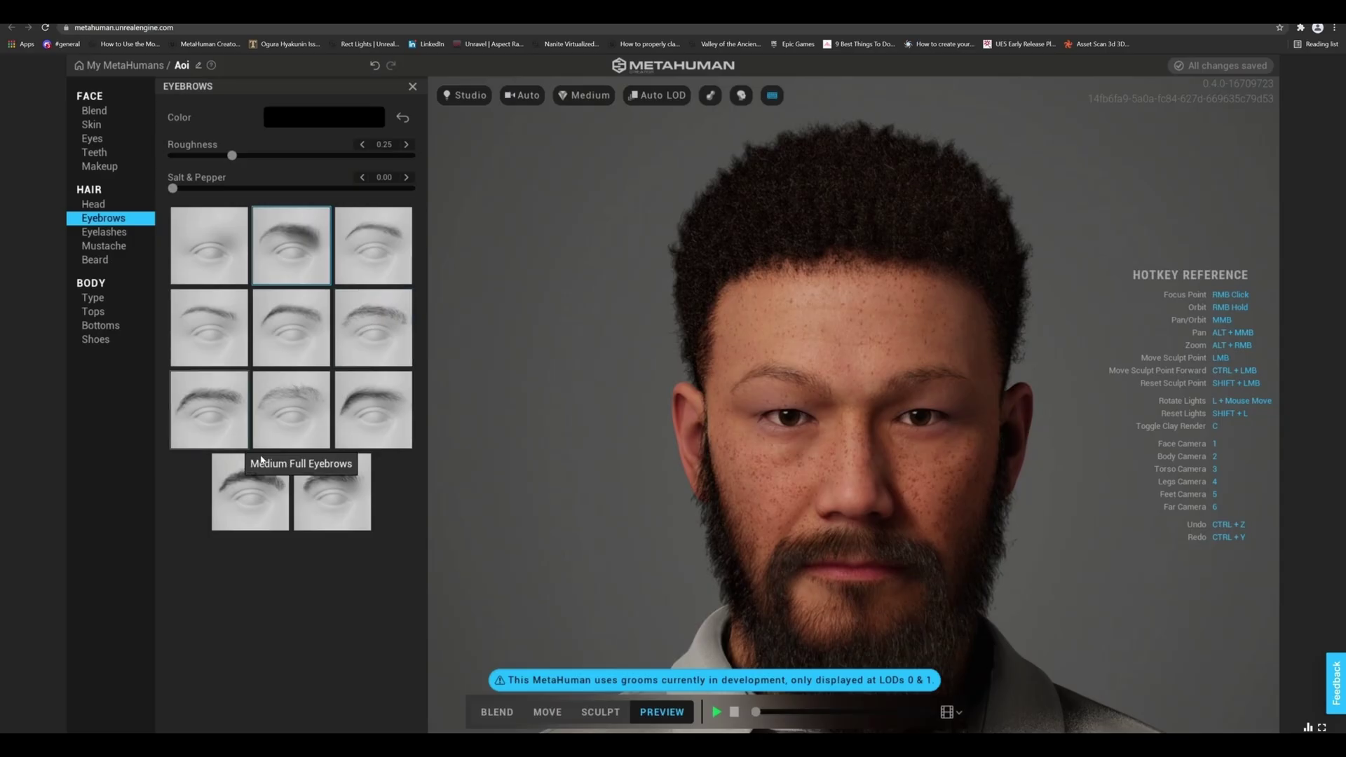
# Step: Switch the character to a different eyebrow style
pyautogui.click(235, 508)
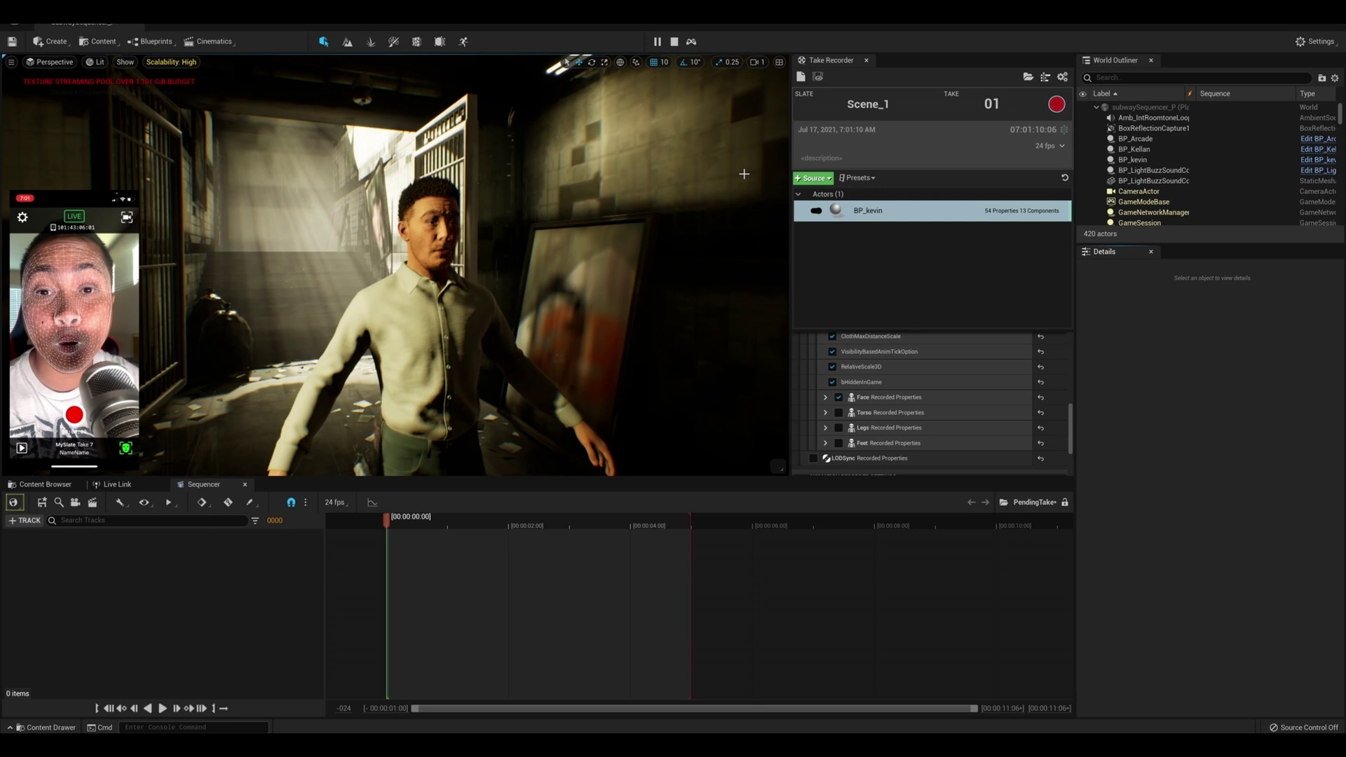